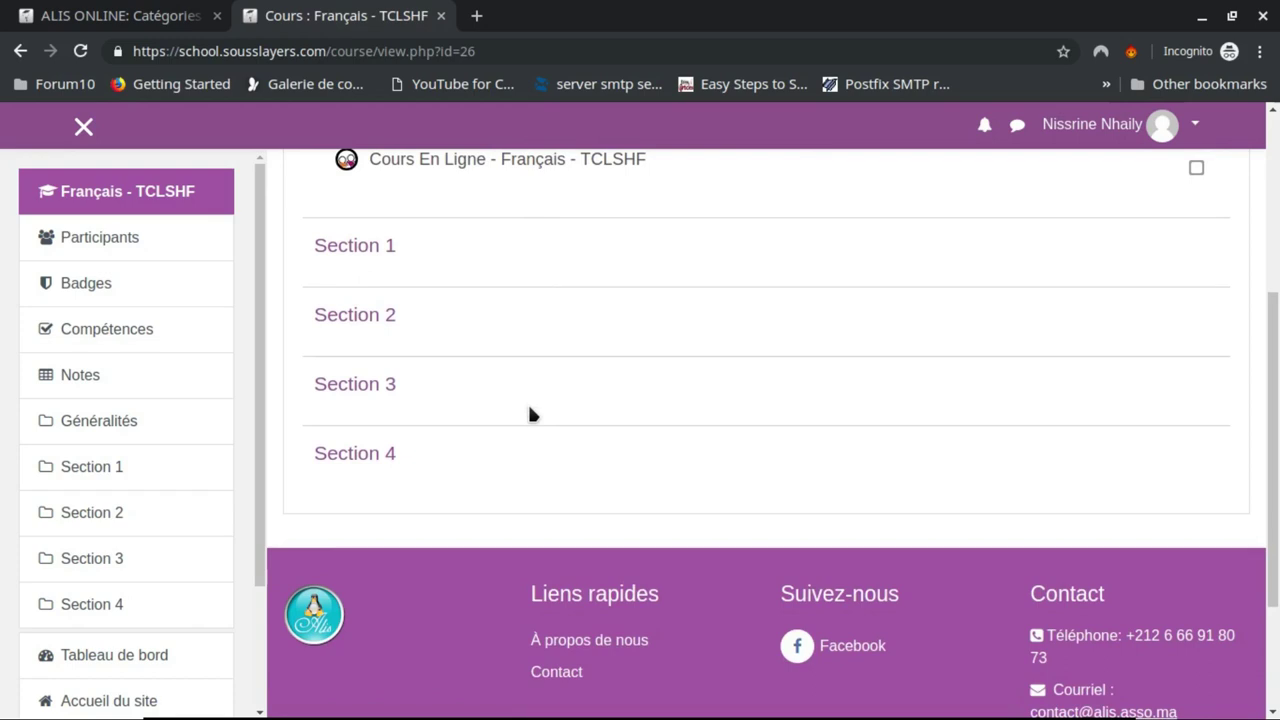
Step: Enter the Cours En Ligne - Français - TCLSHF meeting room, allowing microphone and camera access and dismissing the room notice
scroll(531, 413, up, 1)
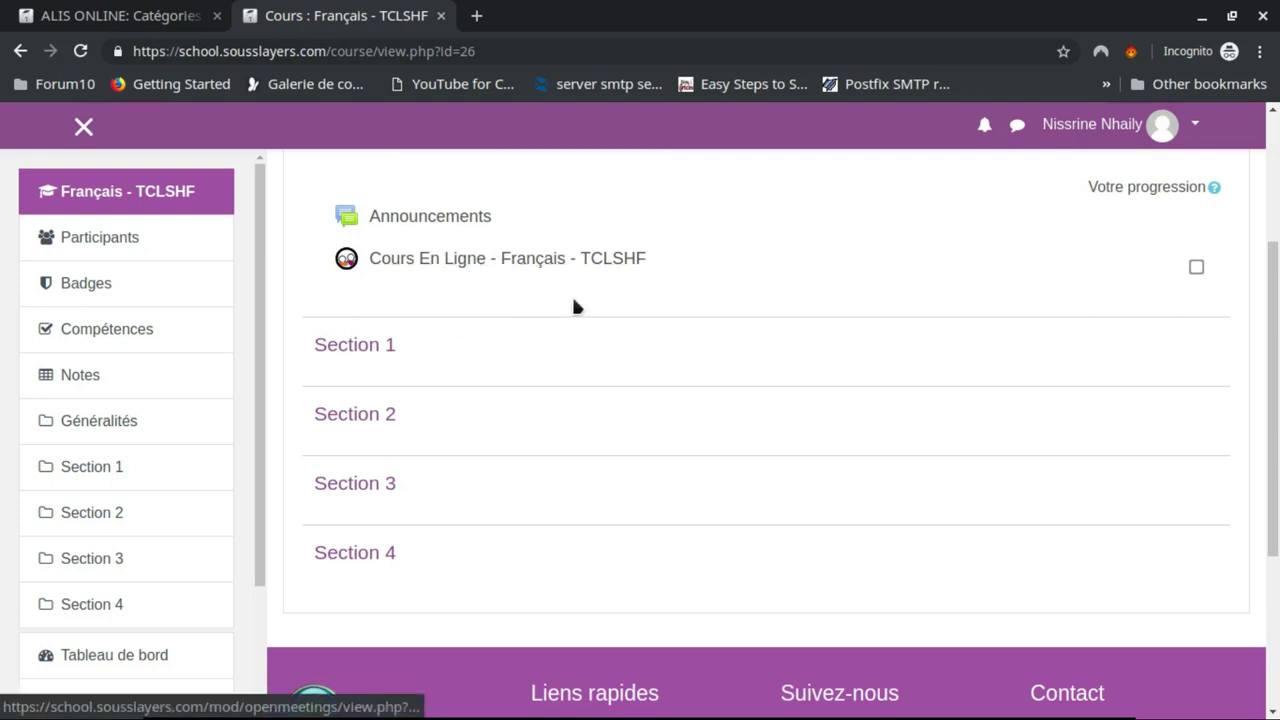
click(478, 264)
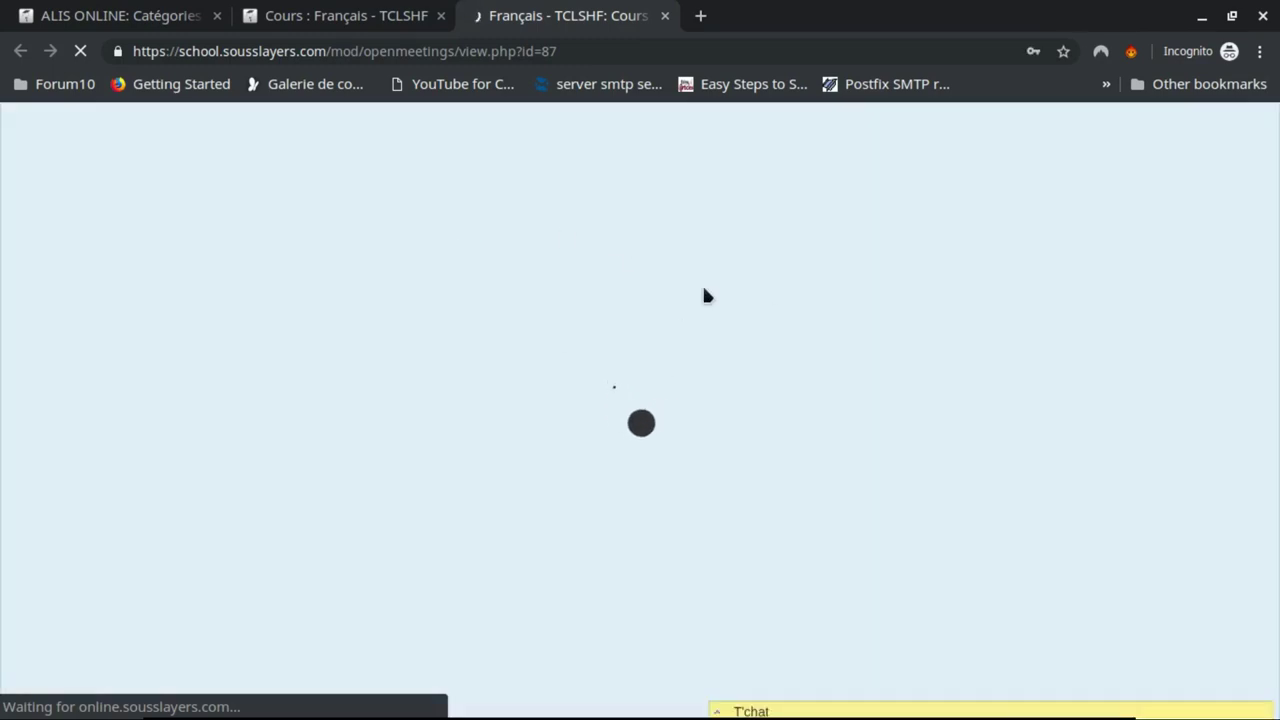
click(343, 15)
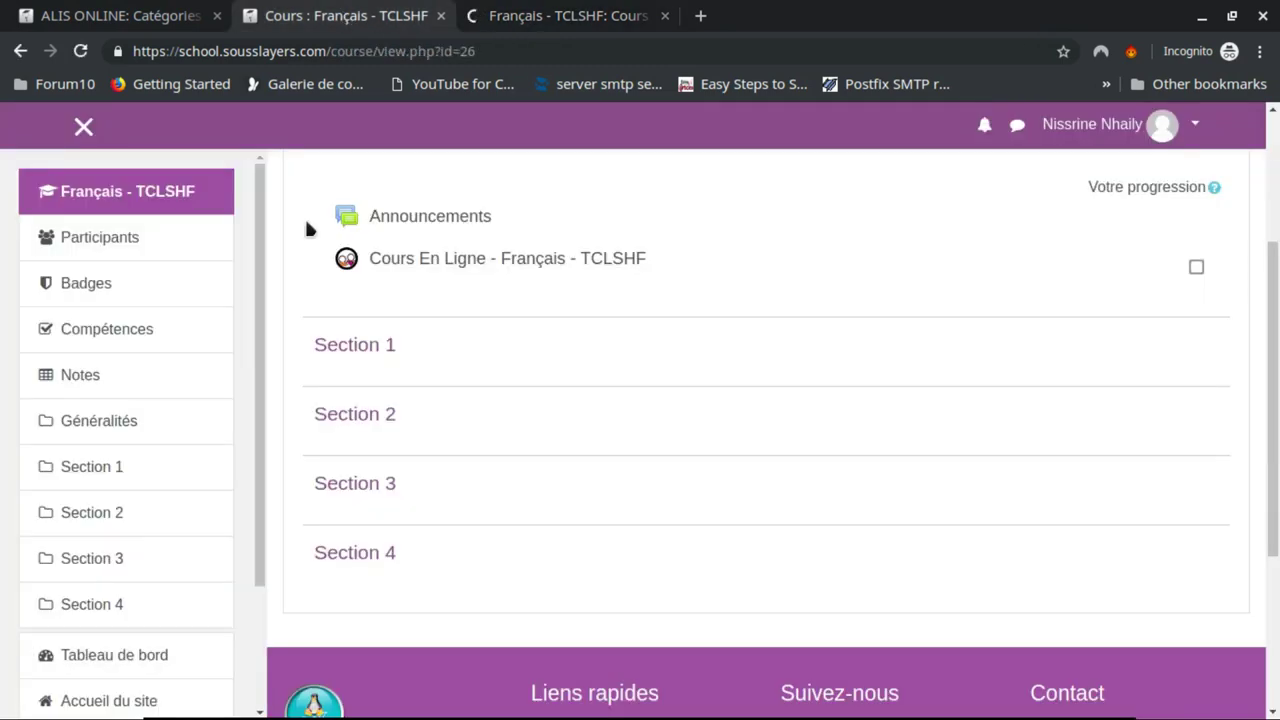
click(530, 18)
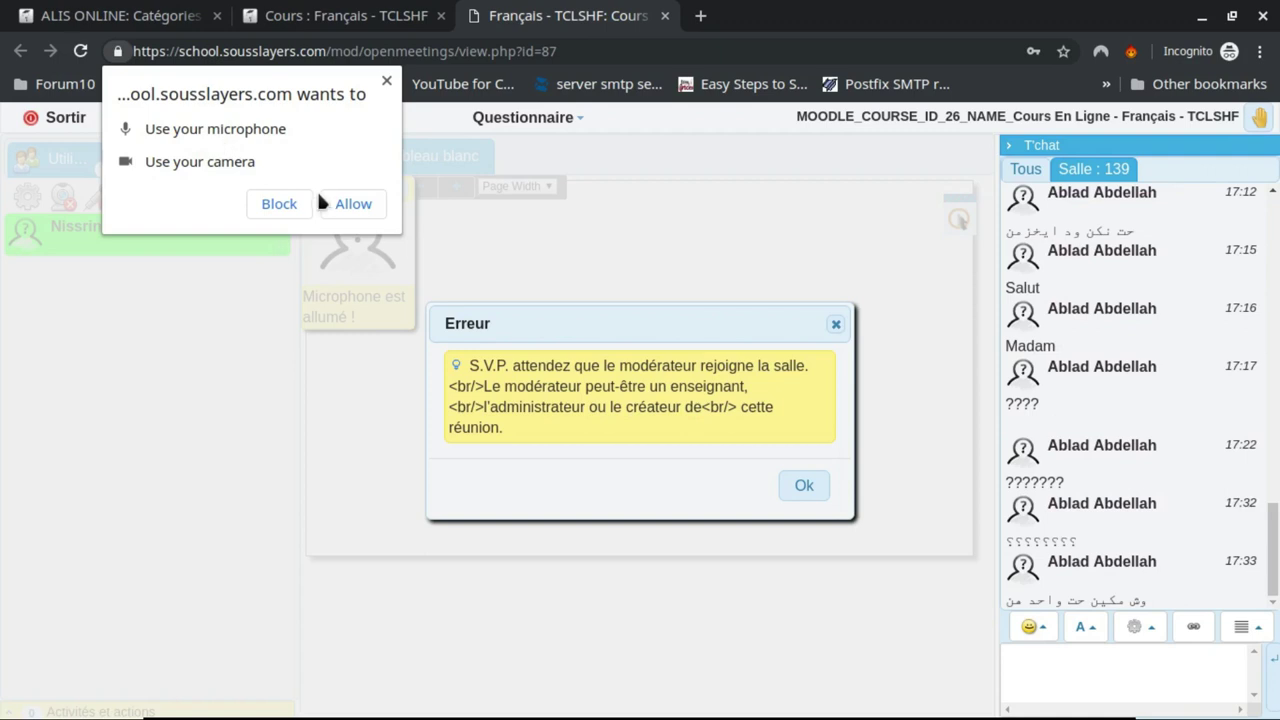
click(350, 204)
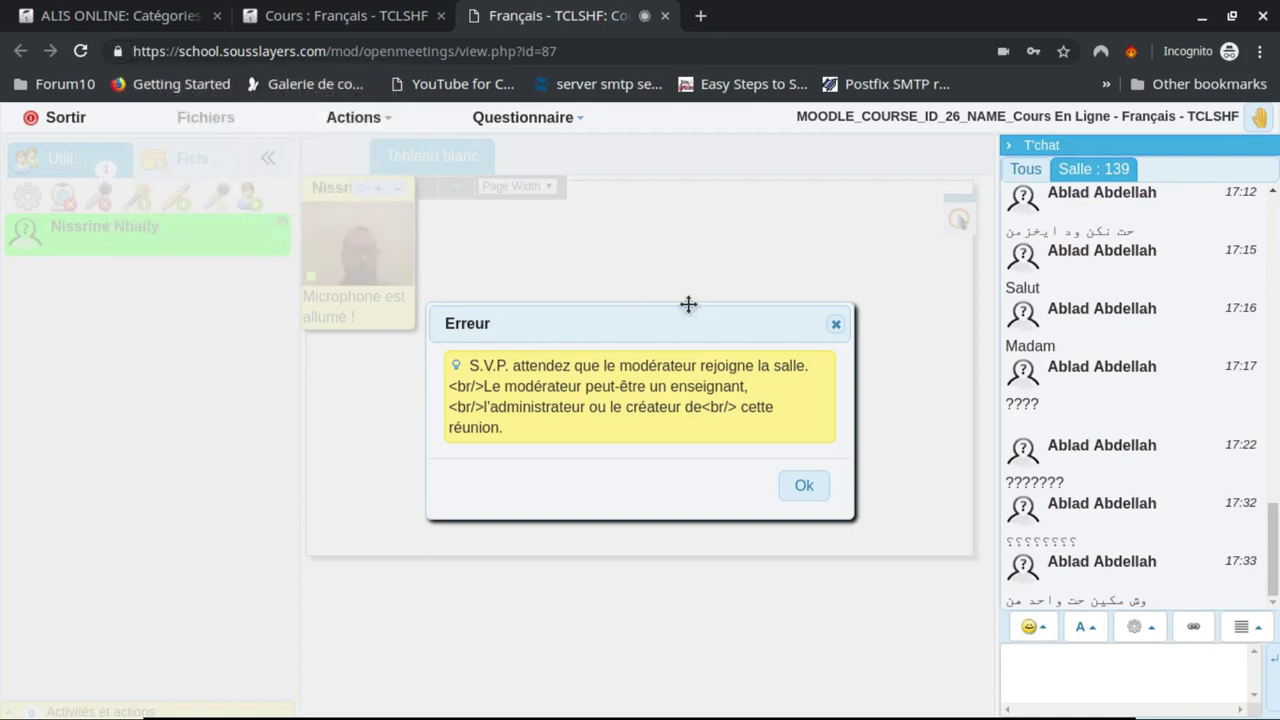
click(806, 490)
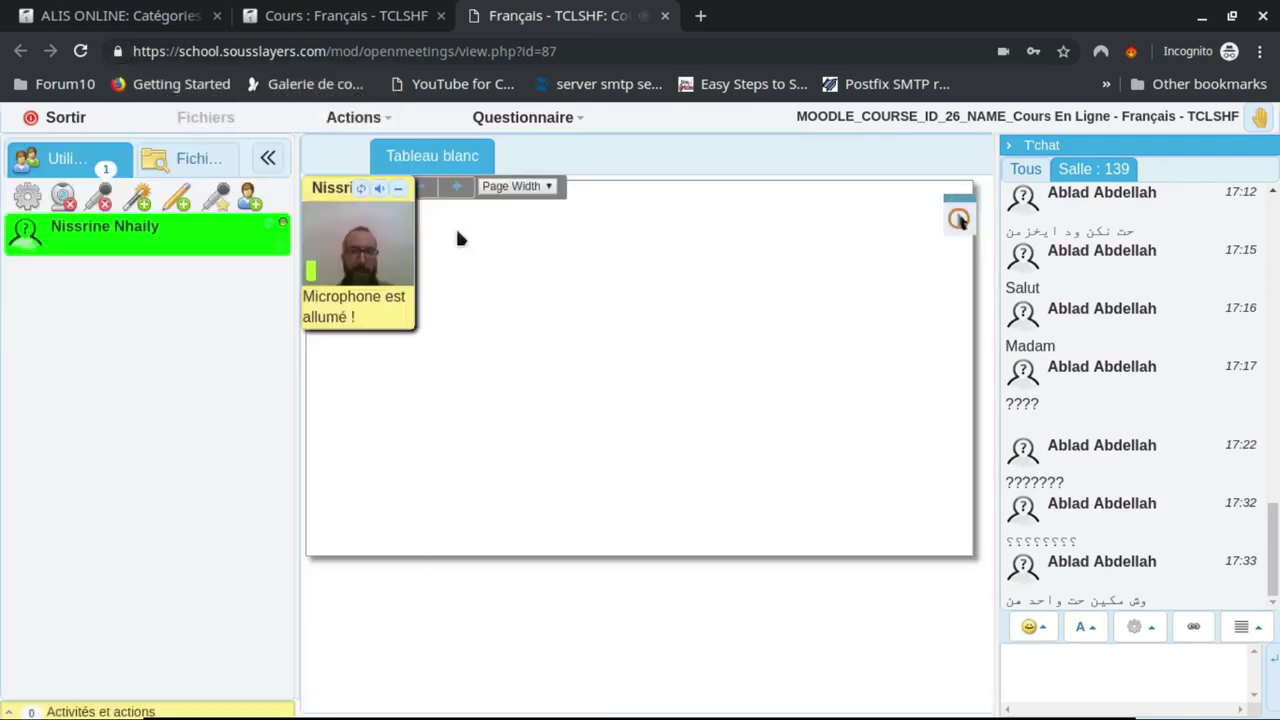
Step: Turn off the webcam in the meeting room and collapse the chat after looking through its earlier messages
click(66, 201)
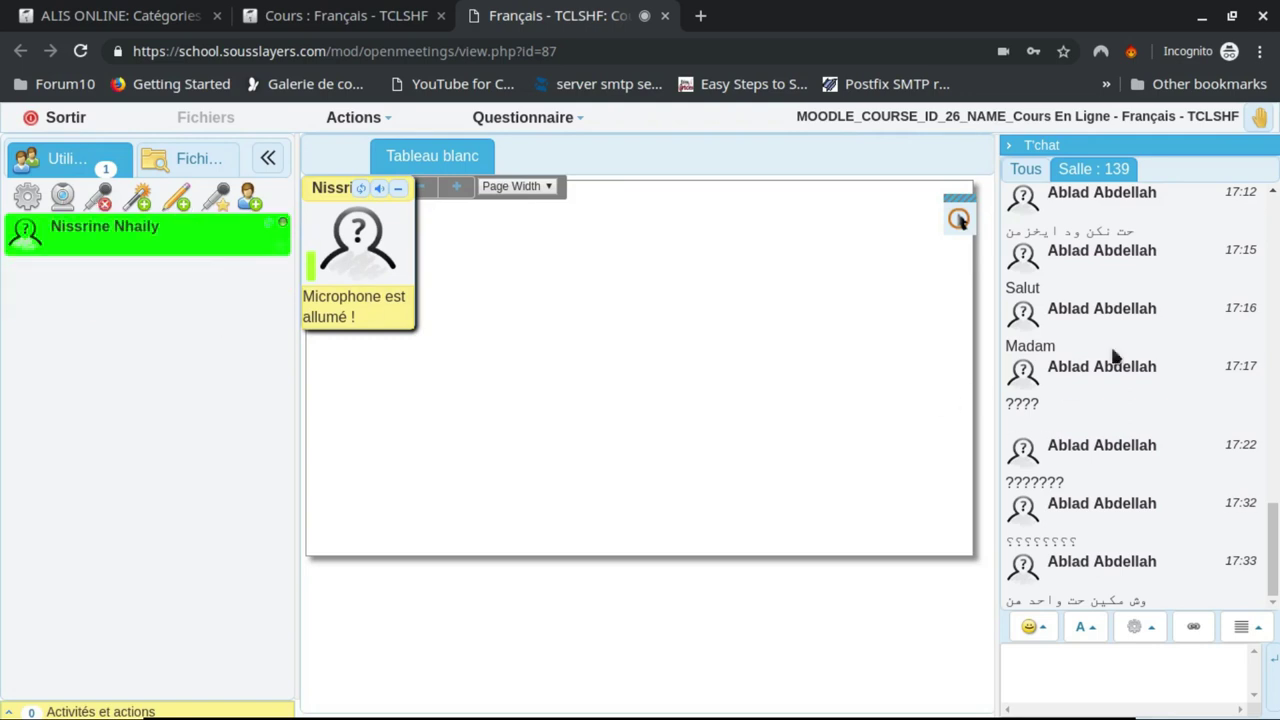
scroll(1133, 357, up, 5)
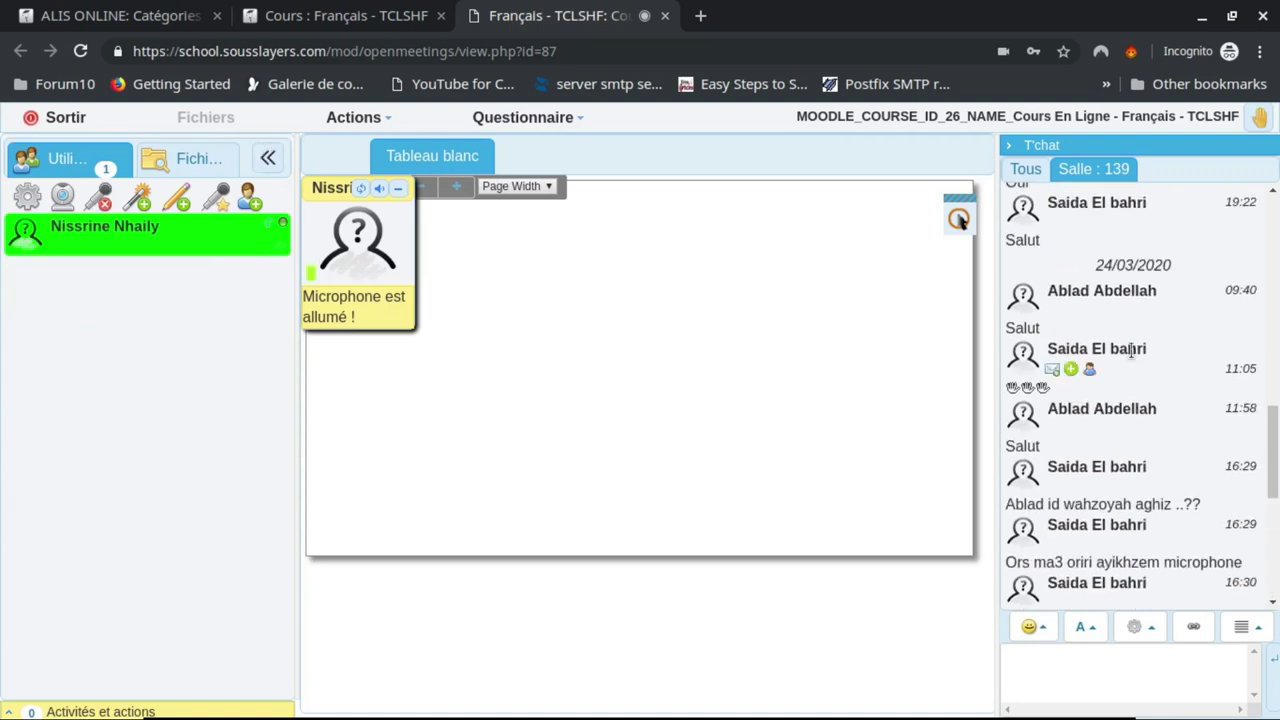
scroll(1131, 349, up, 5)
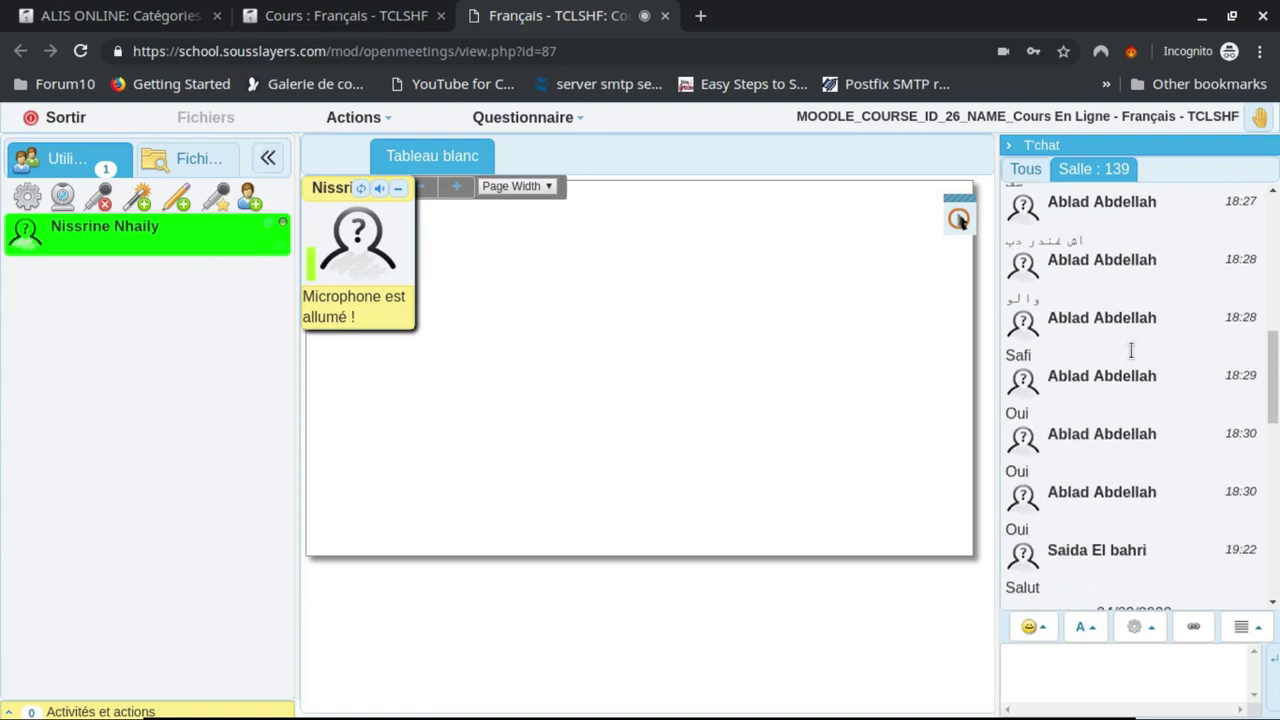
click(1008, 145)
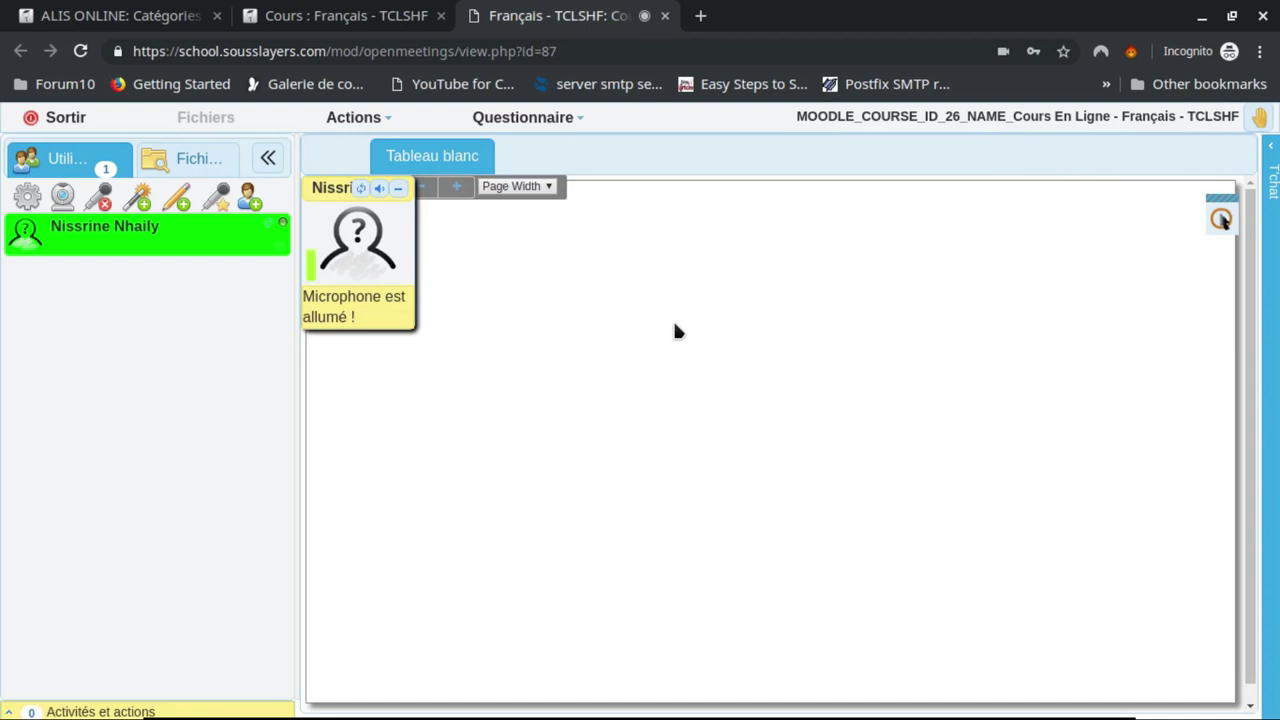
Step: Examine the participant entry and the room's files, expanding the public room files folder
click(119, 228)
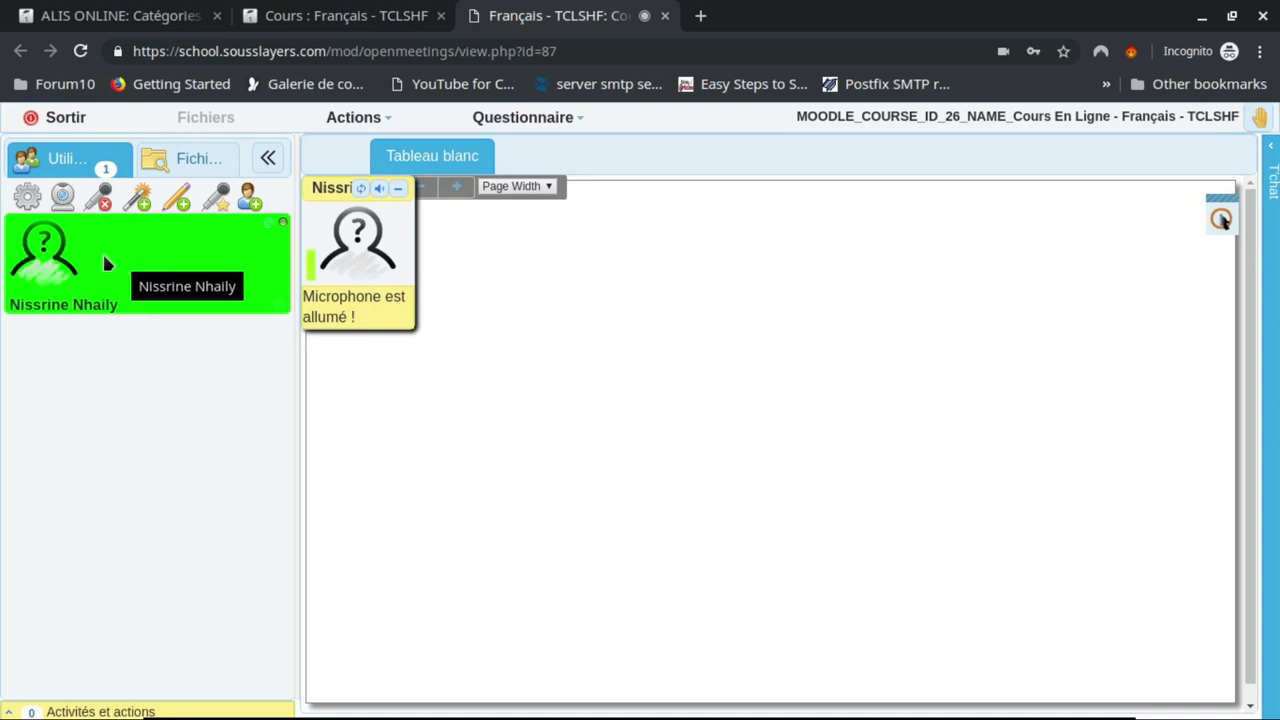
click(91, 226)
click(91, 226)
click(101, 263)
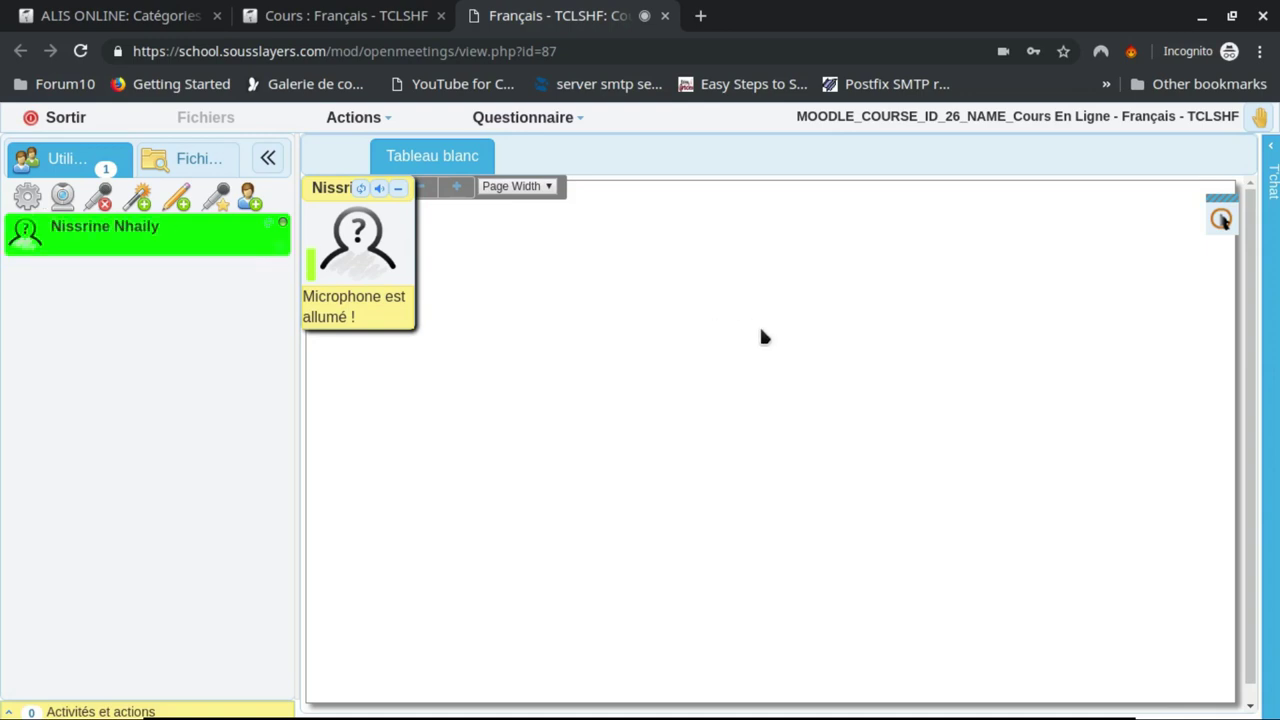
click(189, 170)
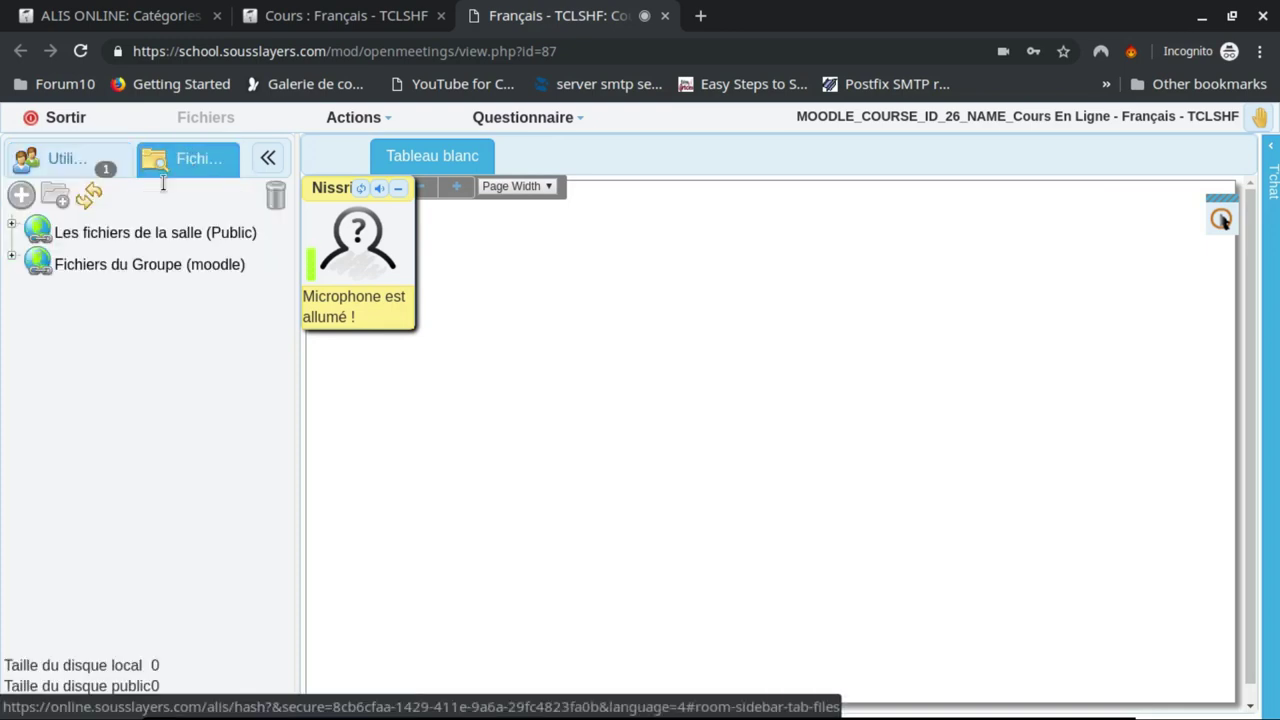
click(11, 225)
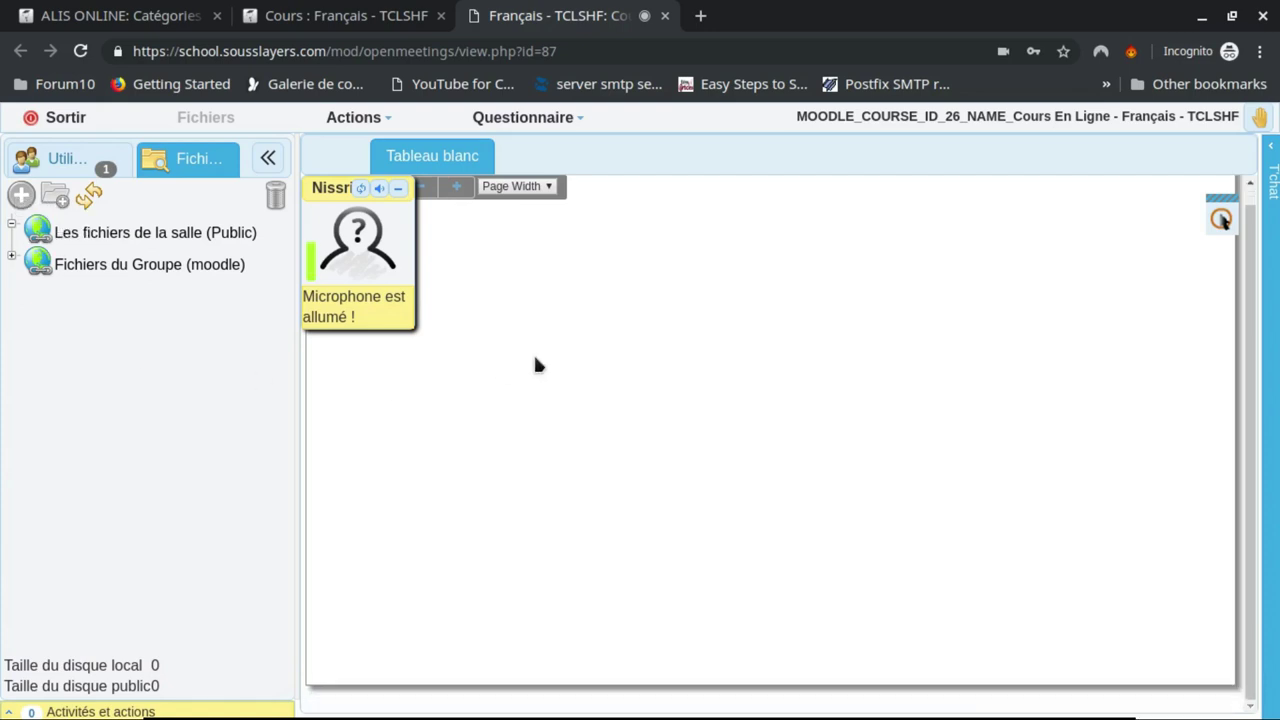
click(364, 118)
Step: Return to the Français - TCLSHF course page and log out of the current account
click(350, 14)
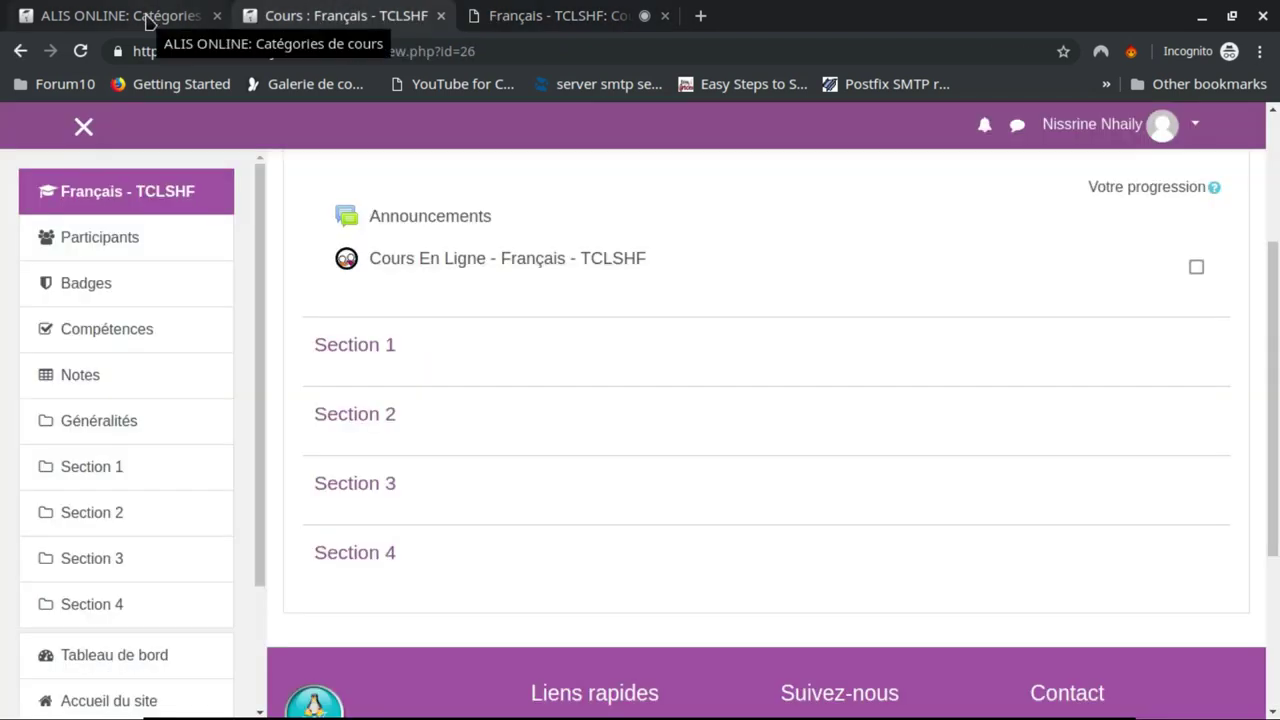
scroll(881, 213, up, 1)
click(1193, 138)
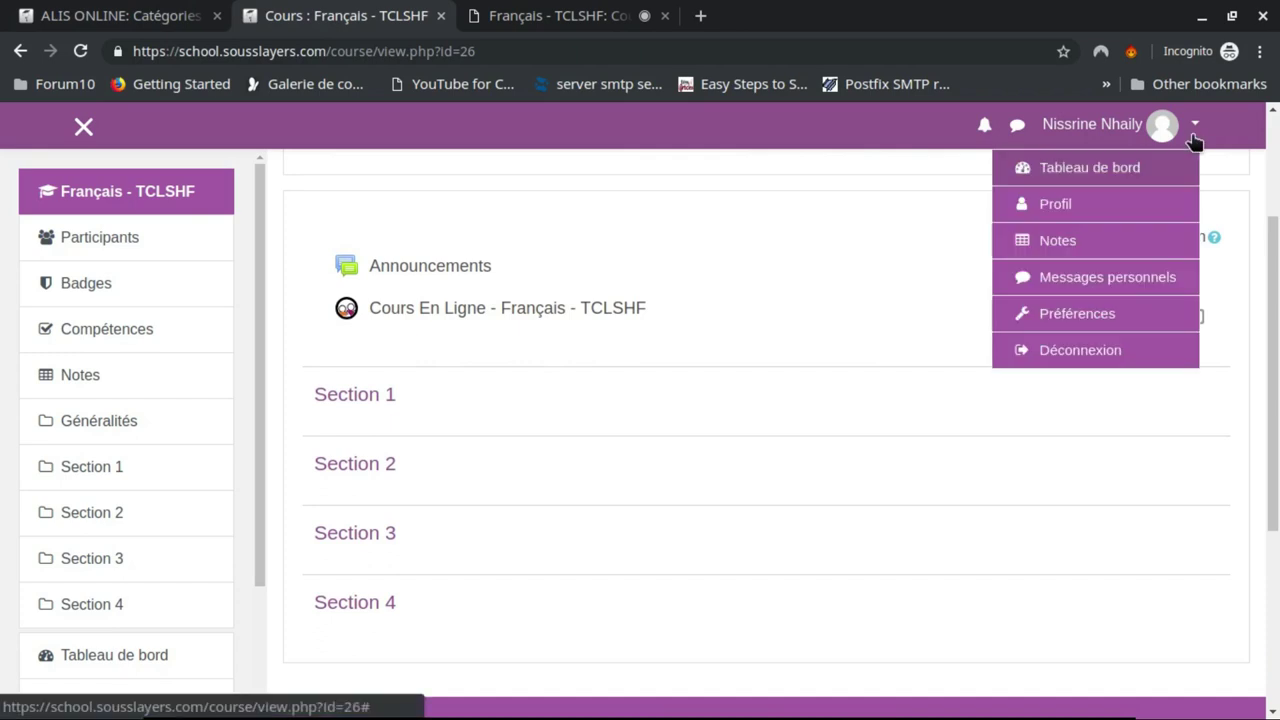
click(1086, 351)
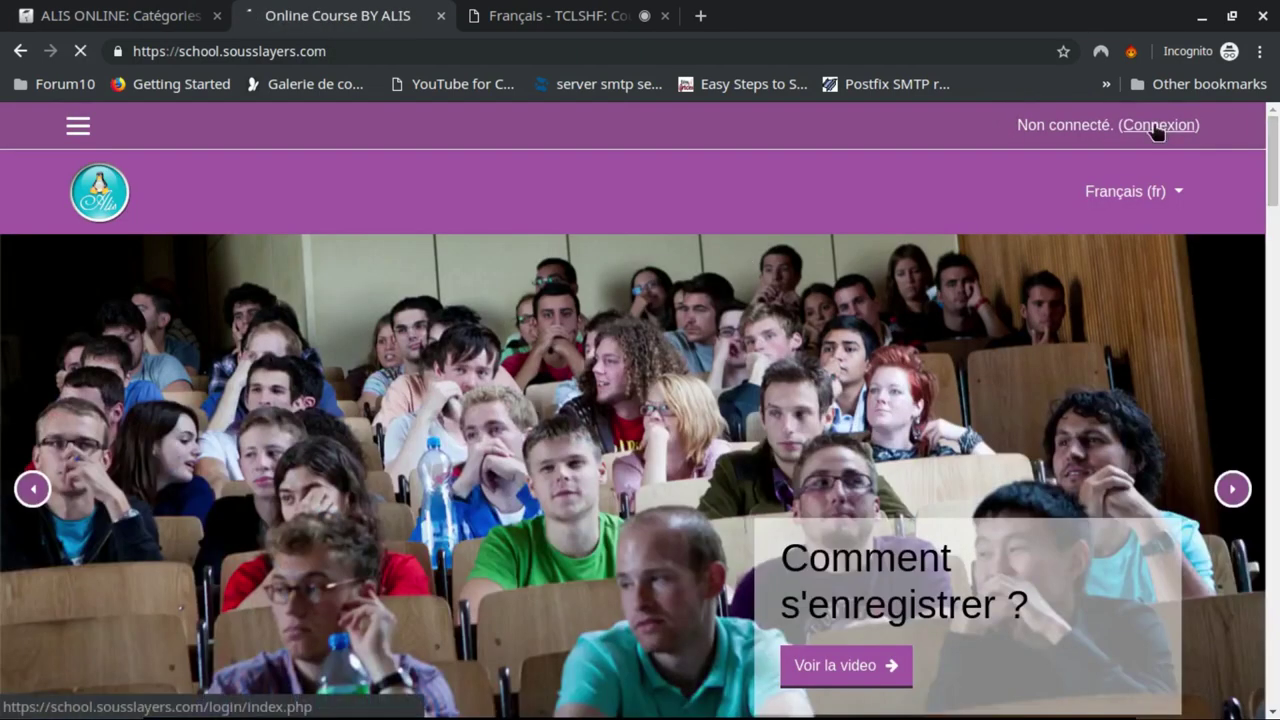
Step: Open the site's login page and close the meeting room's browser tab
click(1157, 125)
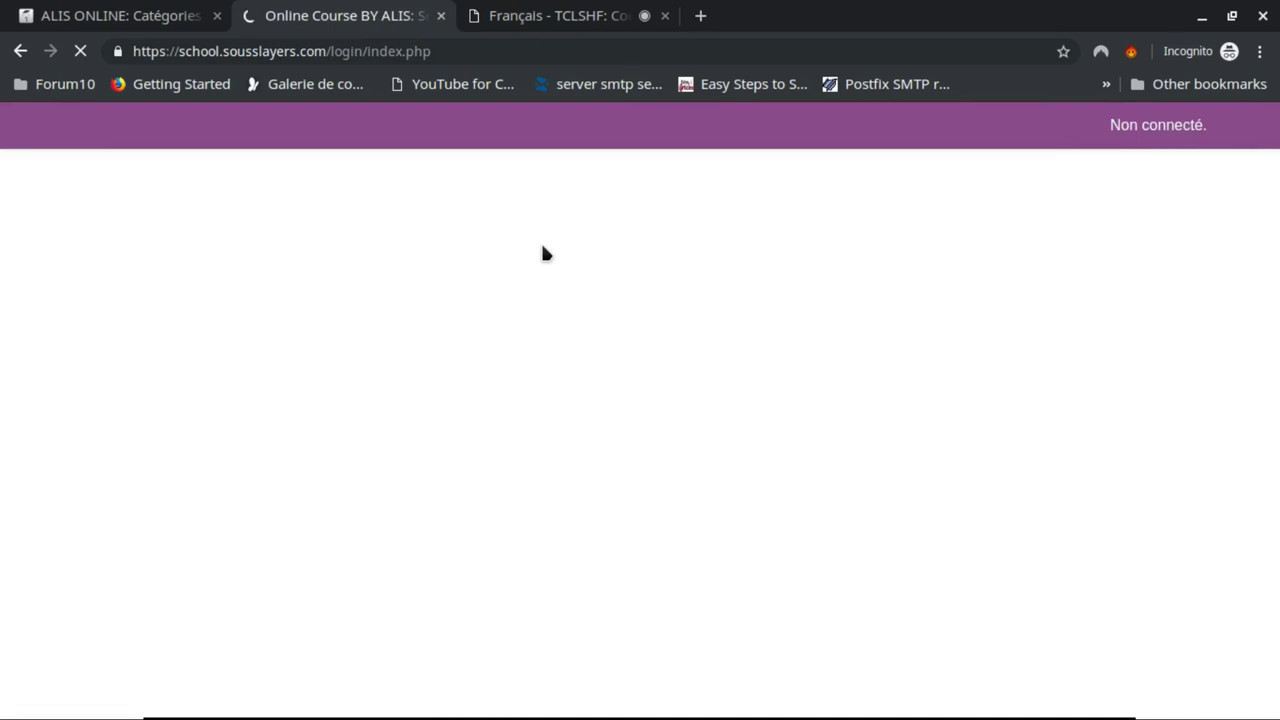
click(540, 17)
click(665, 15)
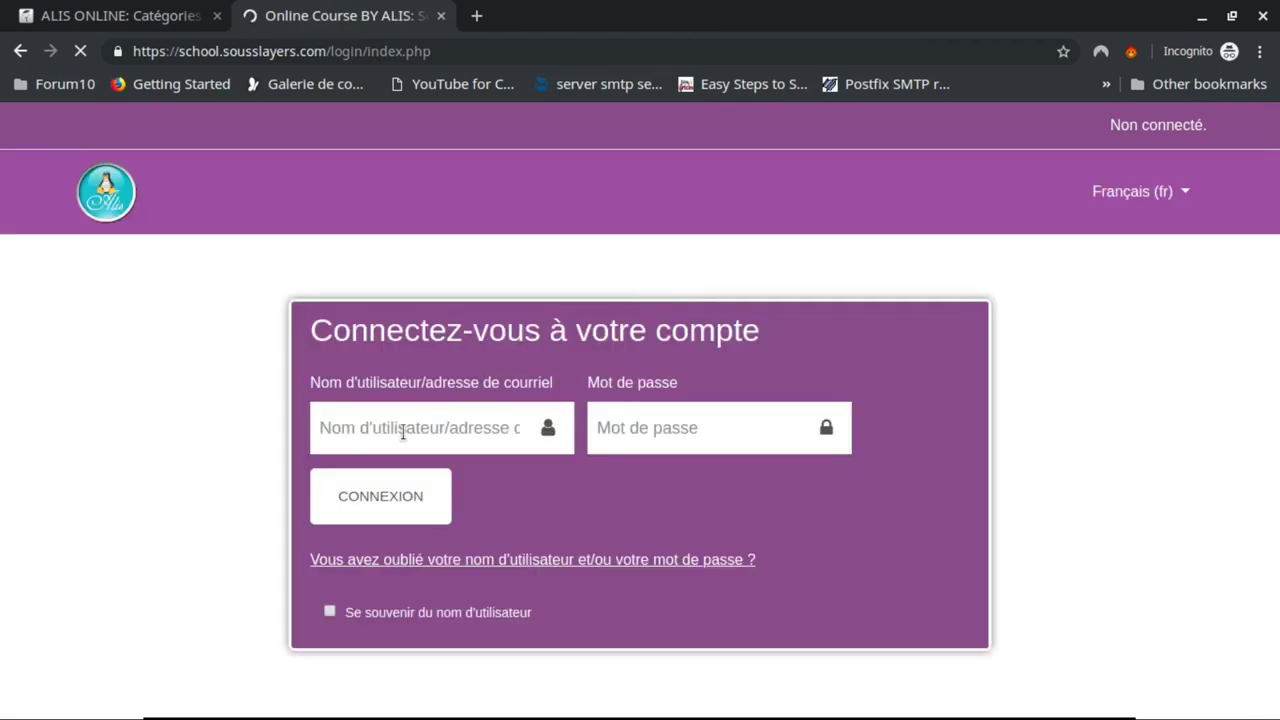
click(403, 430)
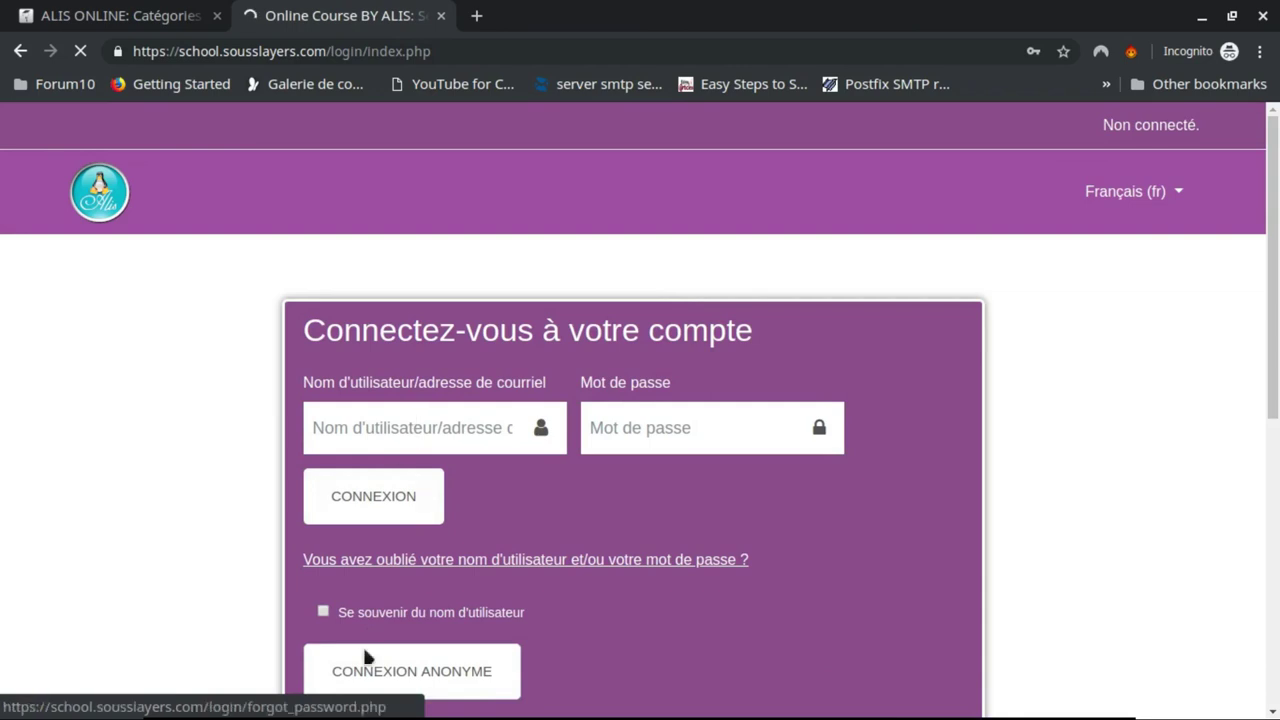
Step: Switch to the browser window signed in as administrator and open the Français 6AEP course
click(352, 700)
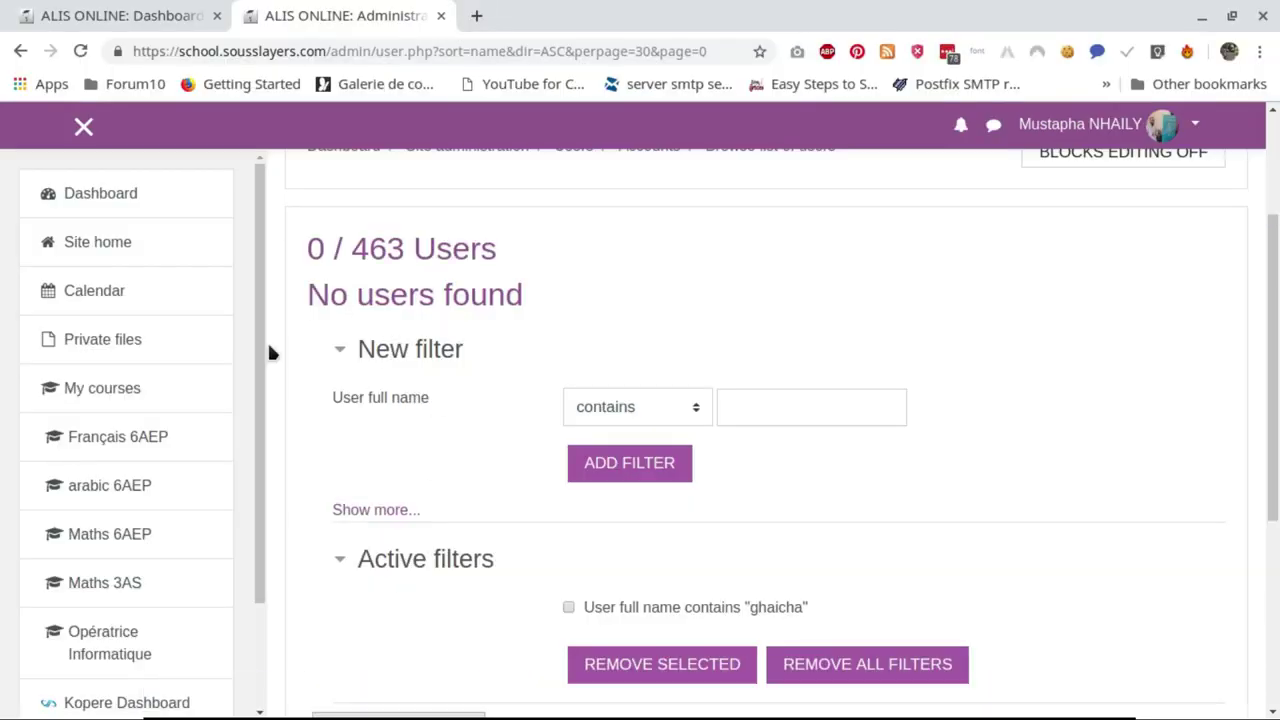
scroll(118, 400, down, 1)
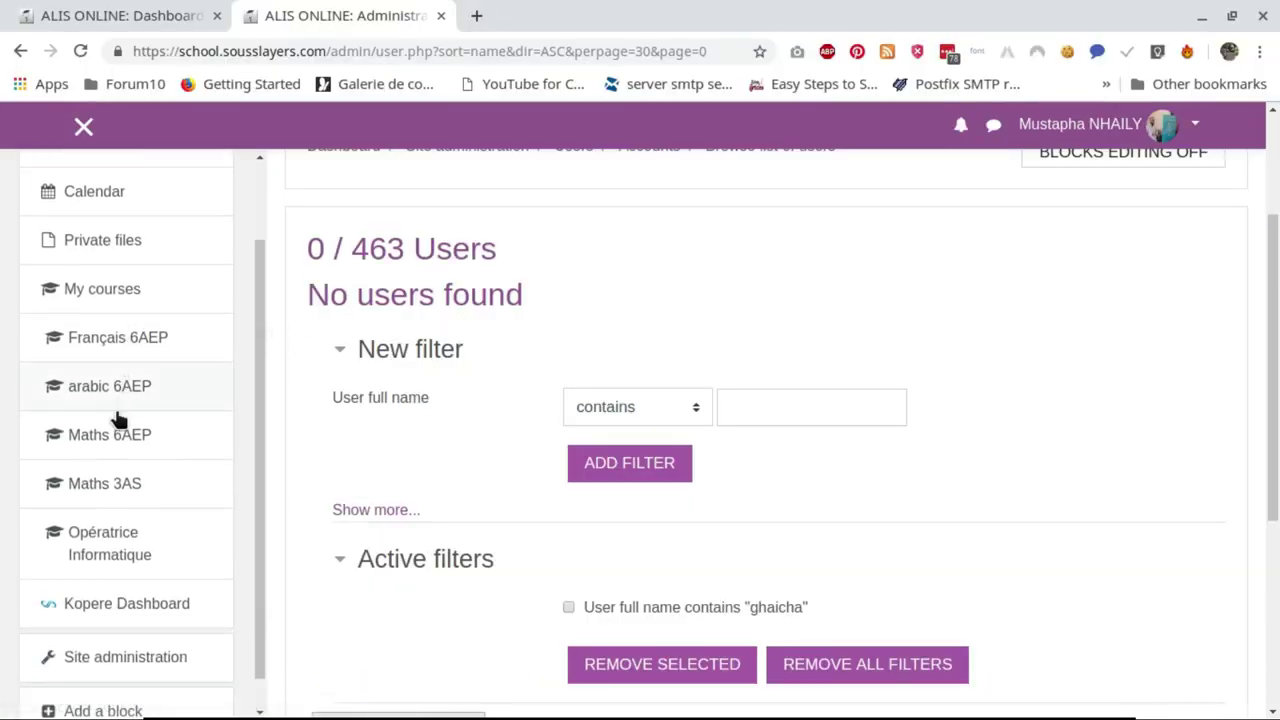
click(97, 347)
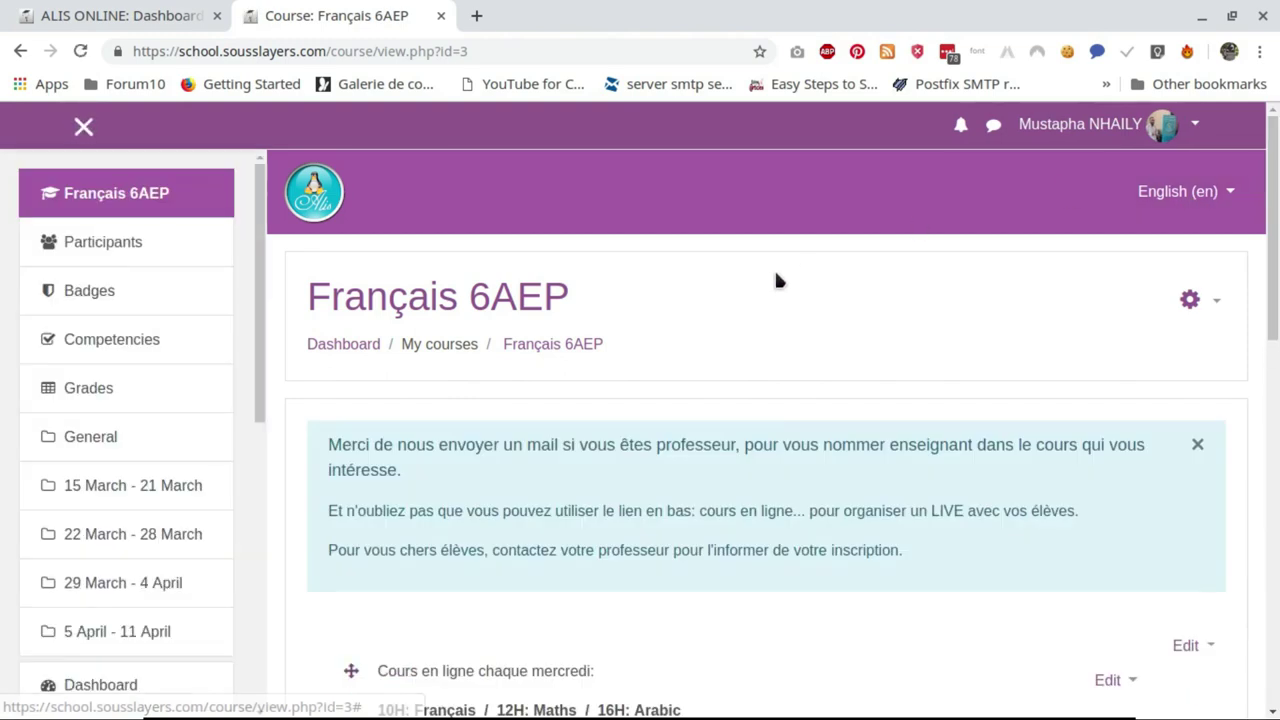
Step: Dismiss the information notice for teachers and students on the Français 6AEP course page
scroll(776, 276, down, 3)
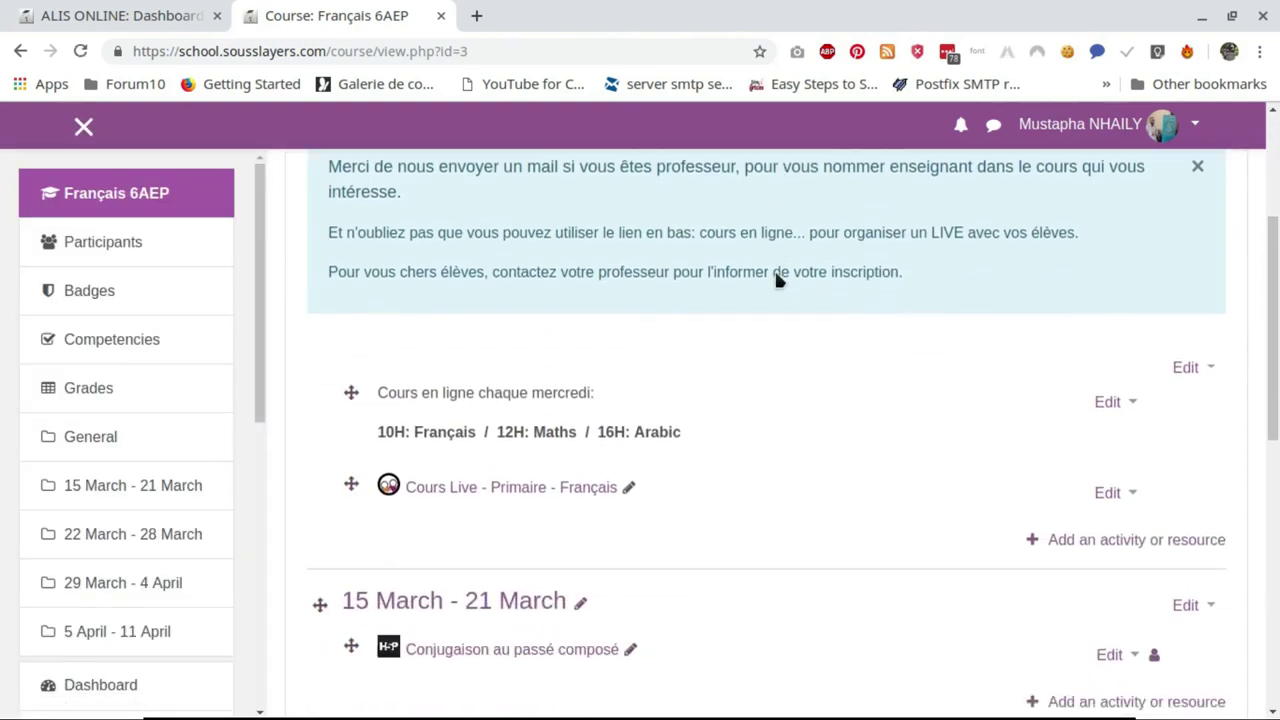
scroll(776, 278, down, 2)
scroll(776, 278, up, 4)
click(1197, 298)
scroll(848, 295, down, 2)
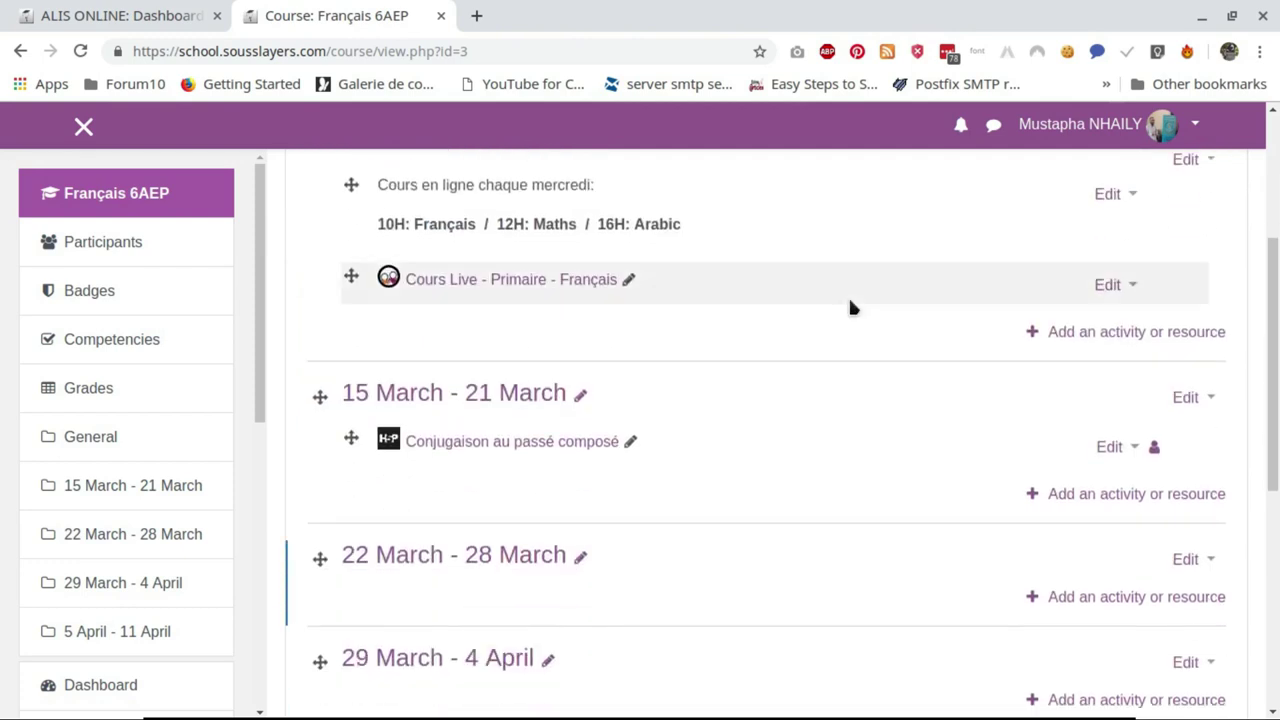
Step: Launch the Cours Live - Primaire - Français meeting room in a separate tab and return to the Français 6AEP course page
scroll(850, 301, up, 1)
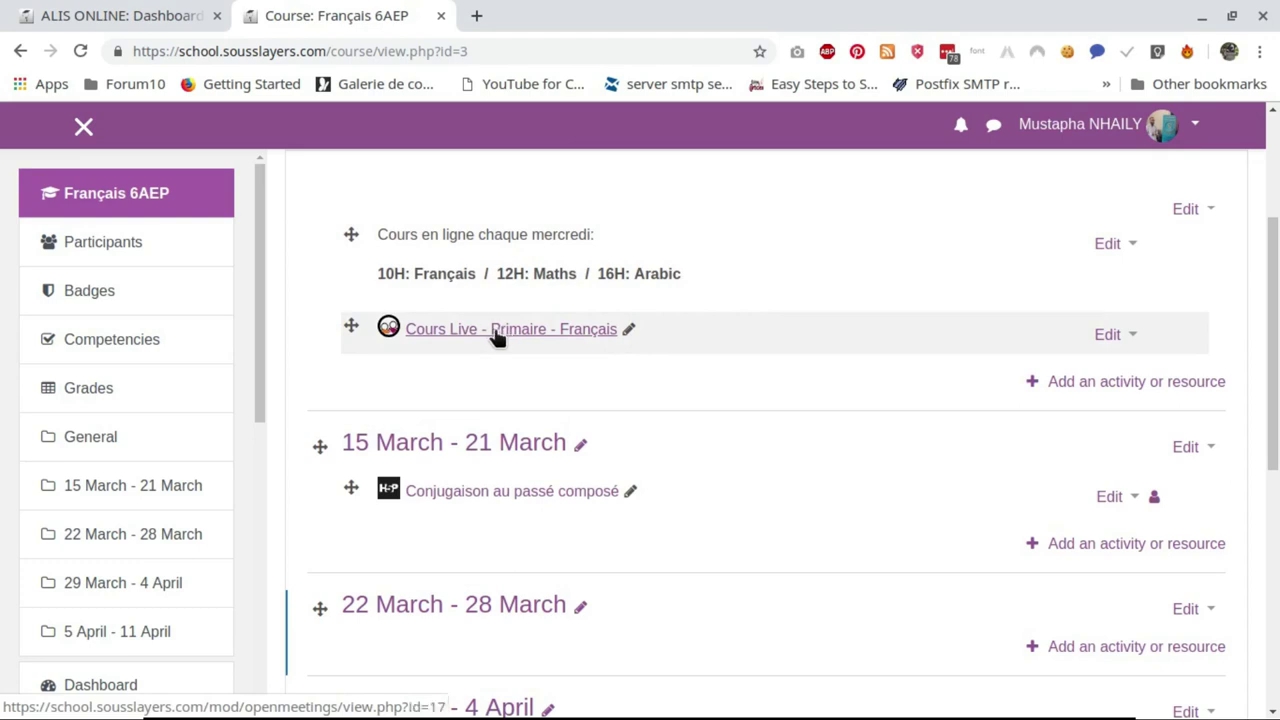
click(497, 338)
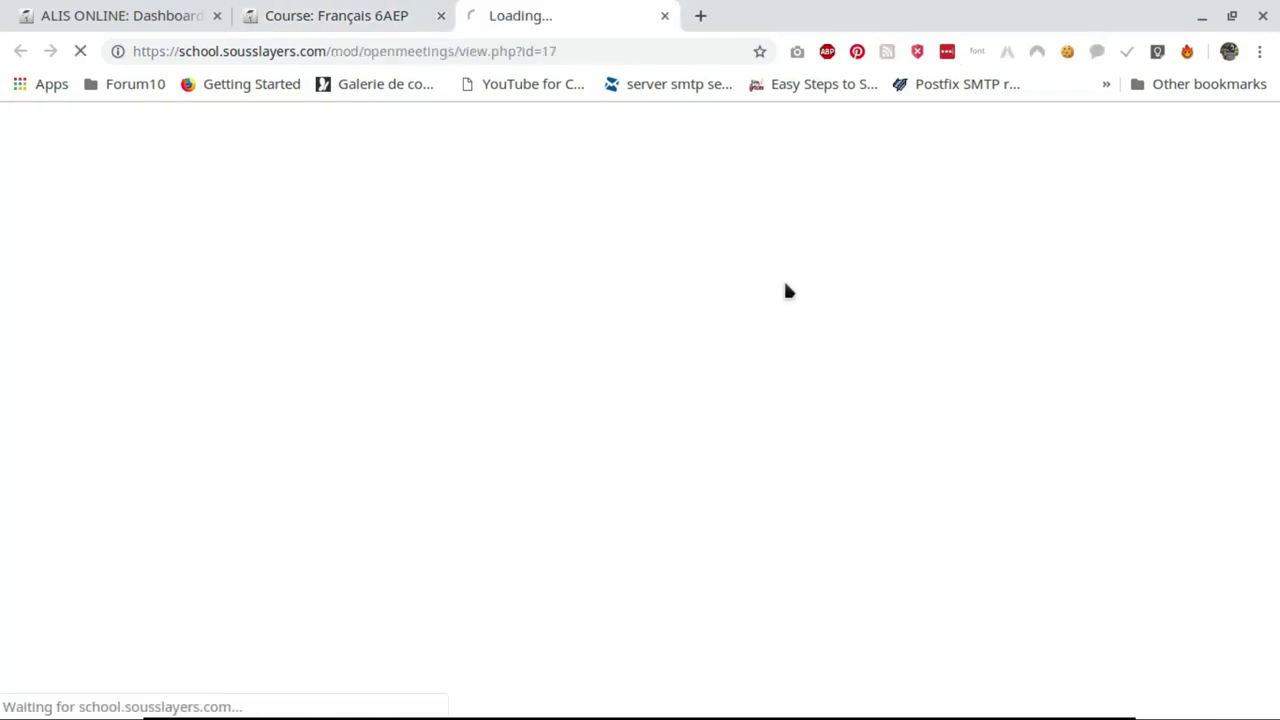
click(316, 18)
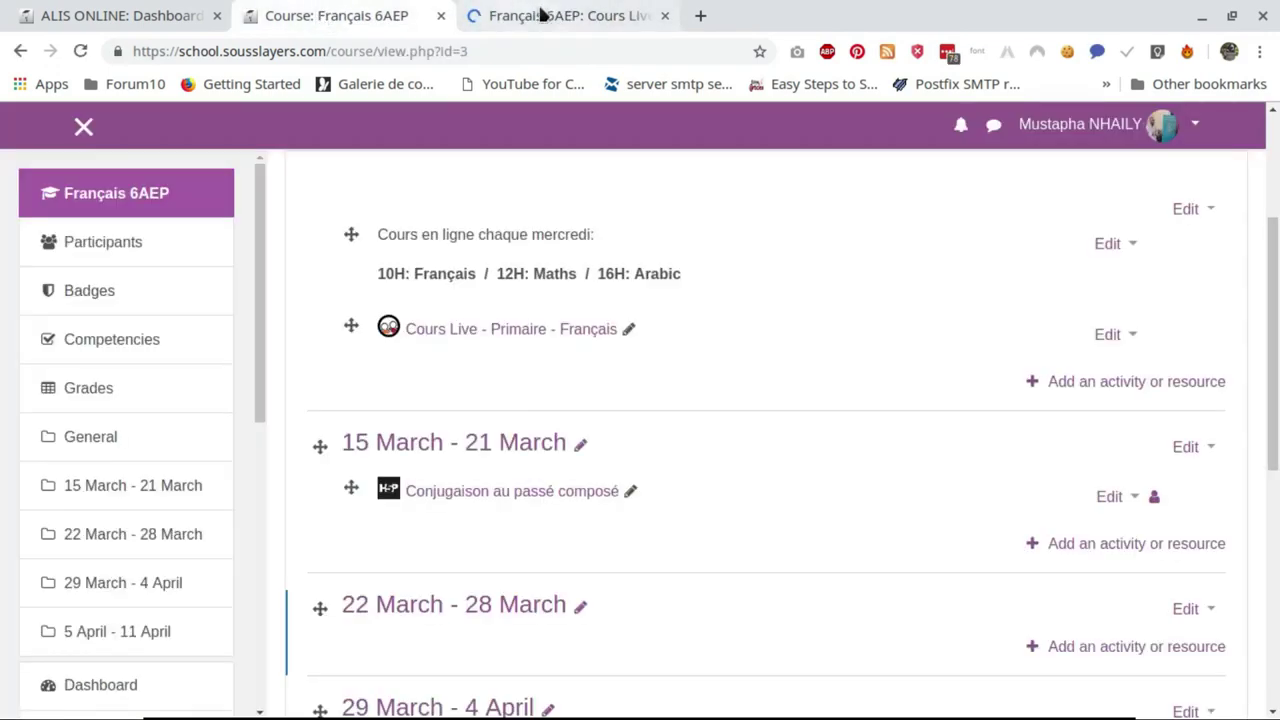
Step: Look through the weekly sections of the Français 6AEP course page, down to 5 April - 11 April
scroll(826, 348, down, 1)
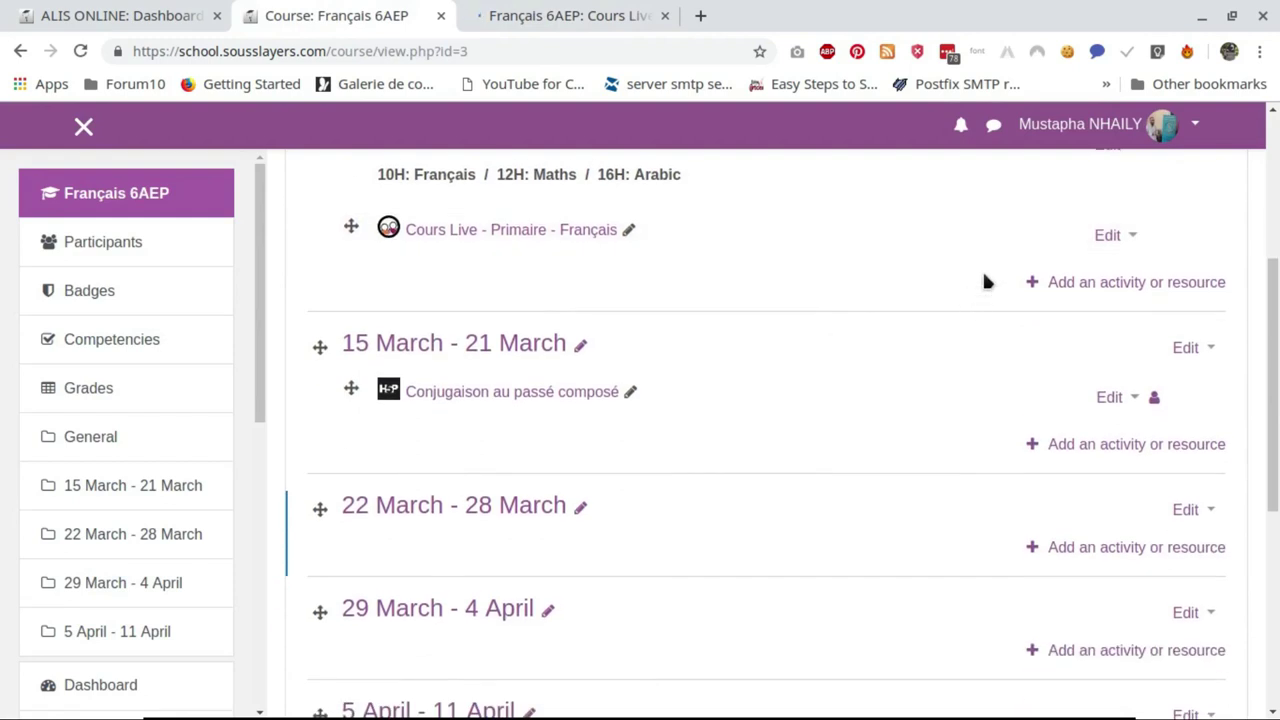
scroll(984, 277, up, 2)
scroll(1010, 478, down, 1)
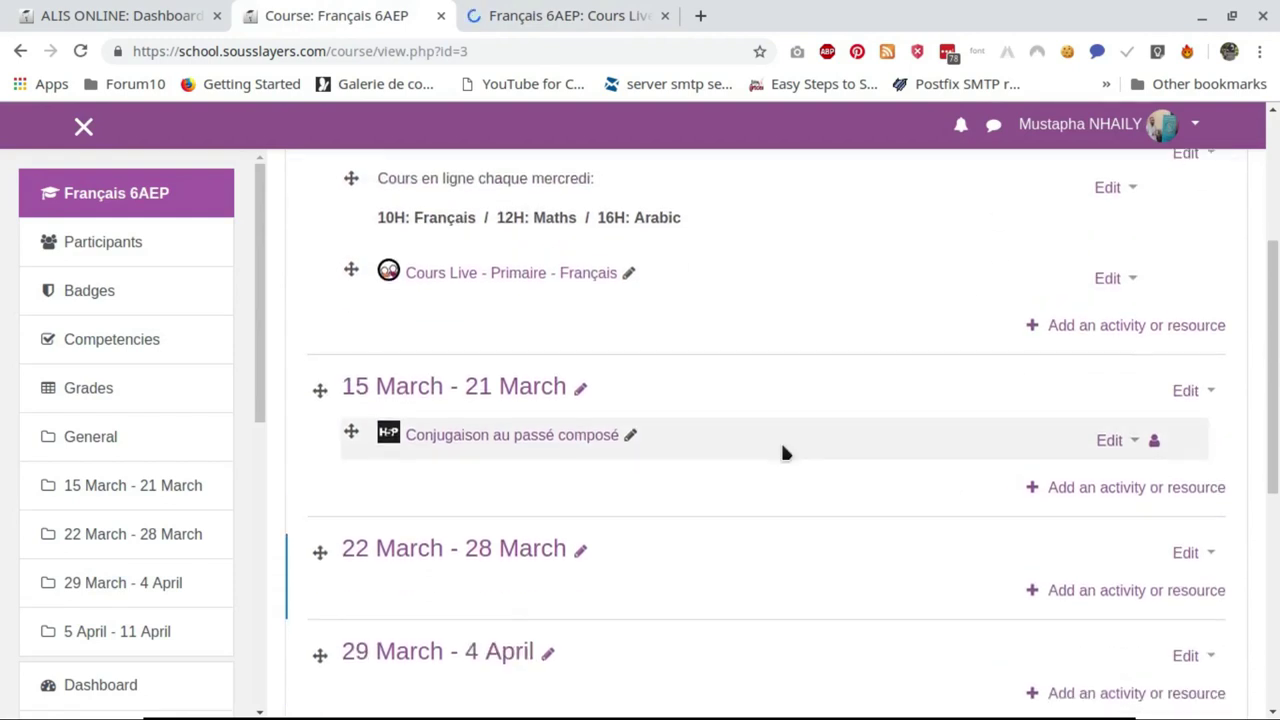
scroll(780, 440, down, 1)
scroll(420, 348, down, 1)
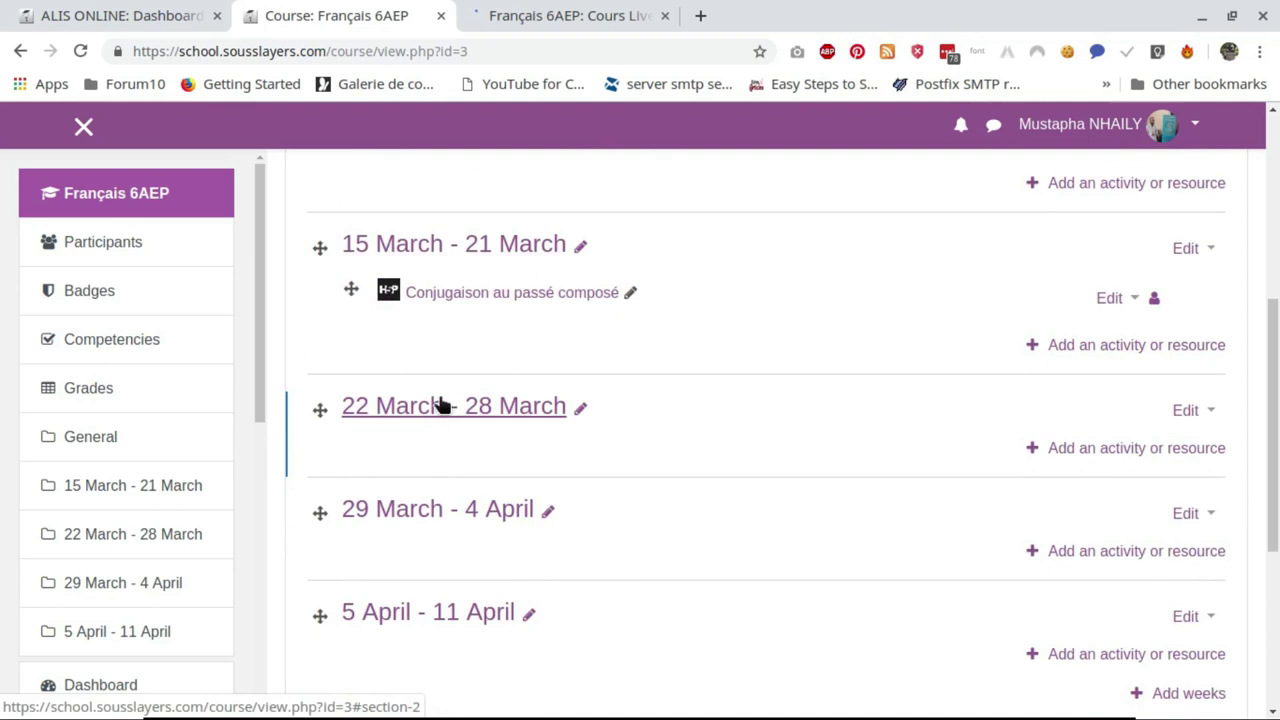
scroll(634, 331, down, 2)
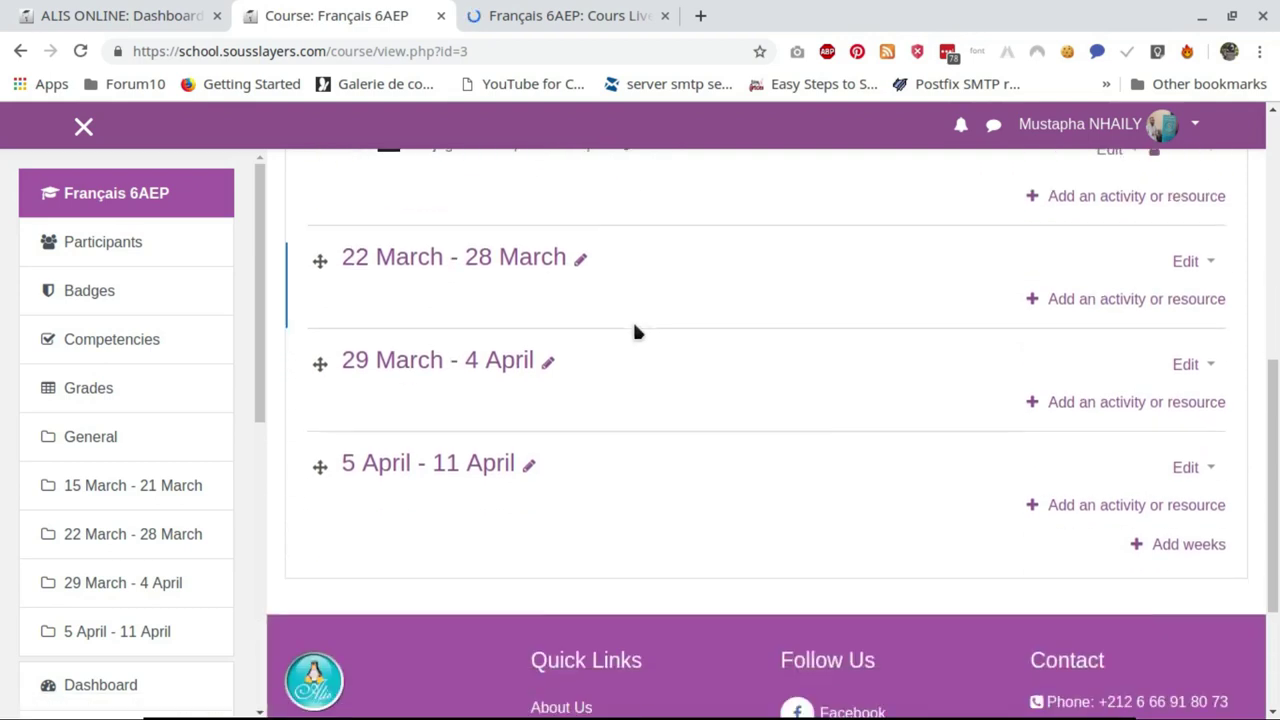
scroll(801, 326, up, 1)
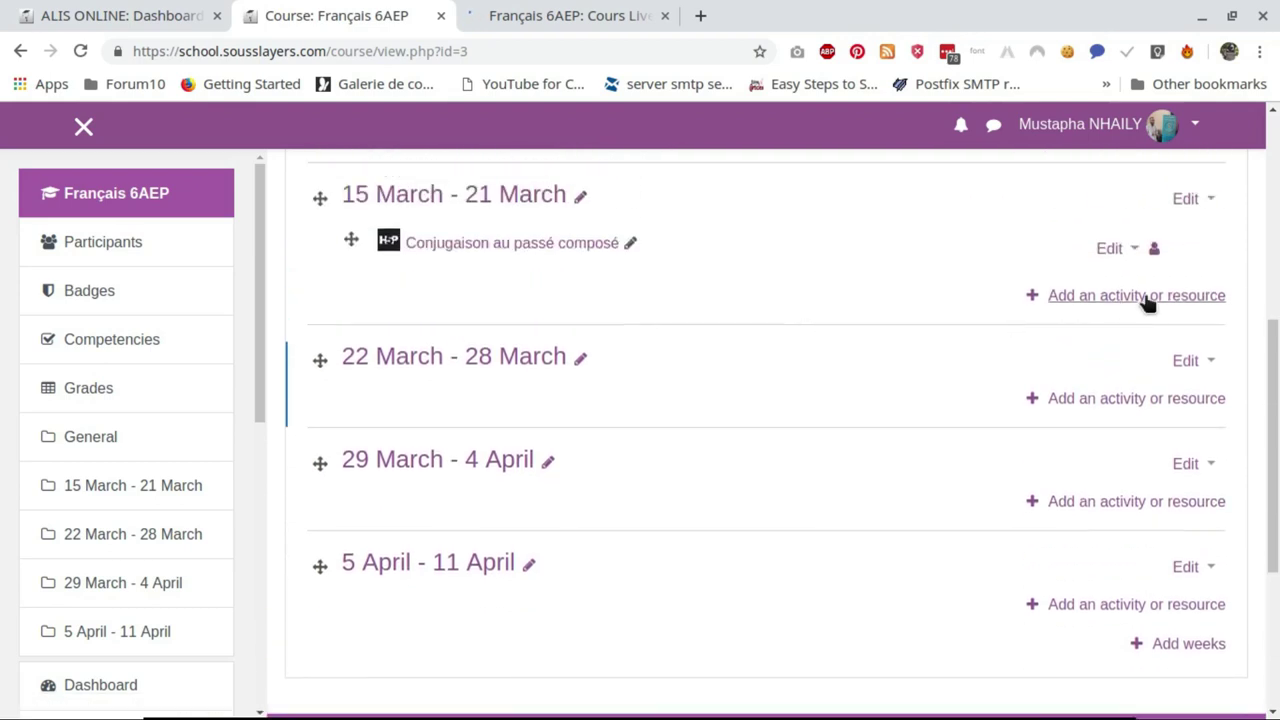
Step: Browse the activities and resources that can be added to the 15 March - 21 March section, and close the chooser without adding one
click(1096, 296)
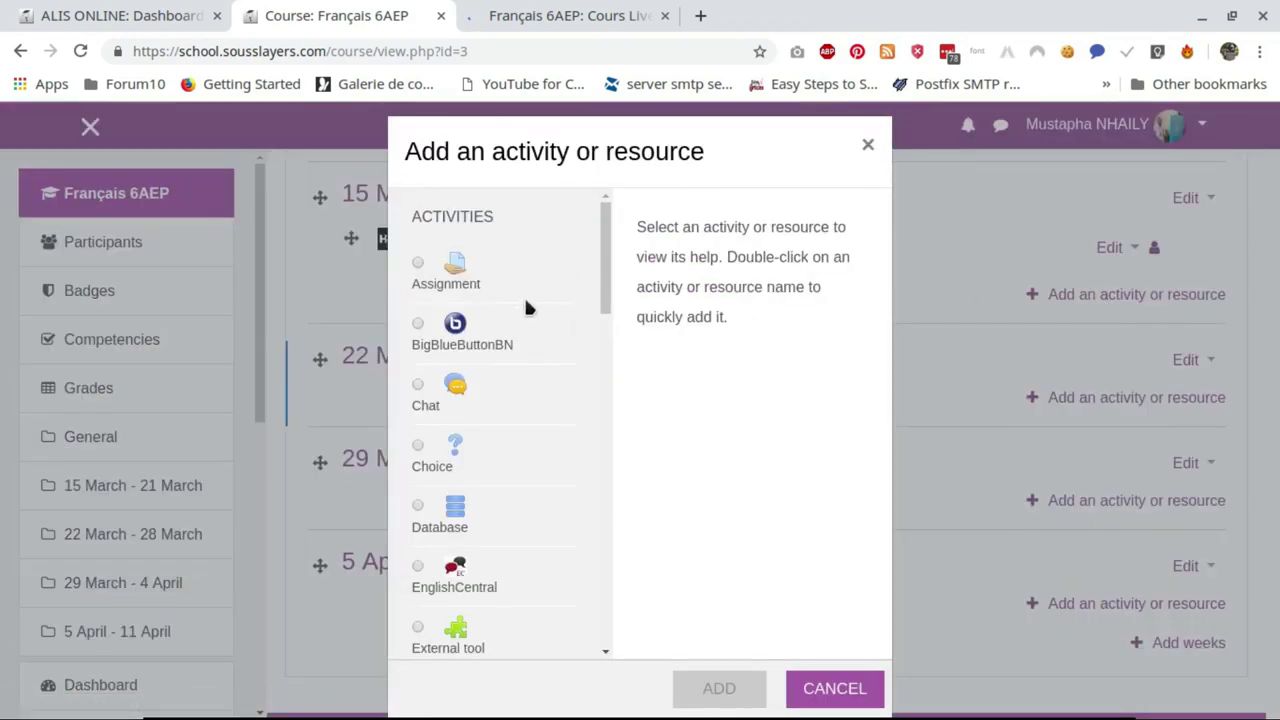
scroll(527, 307, down, 3)
scroll(527, 307, down, 7)
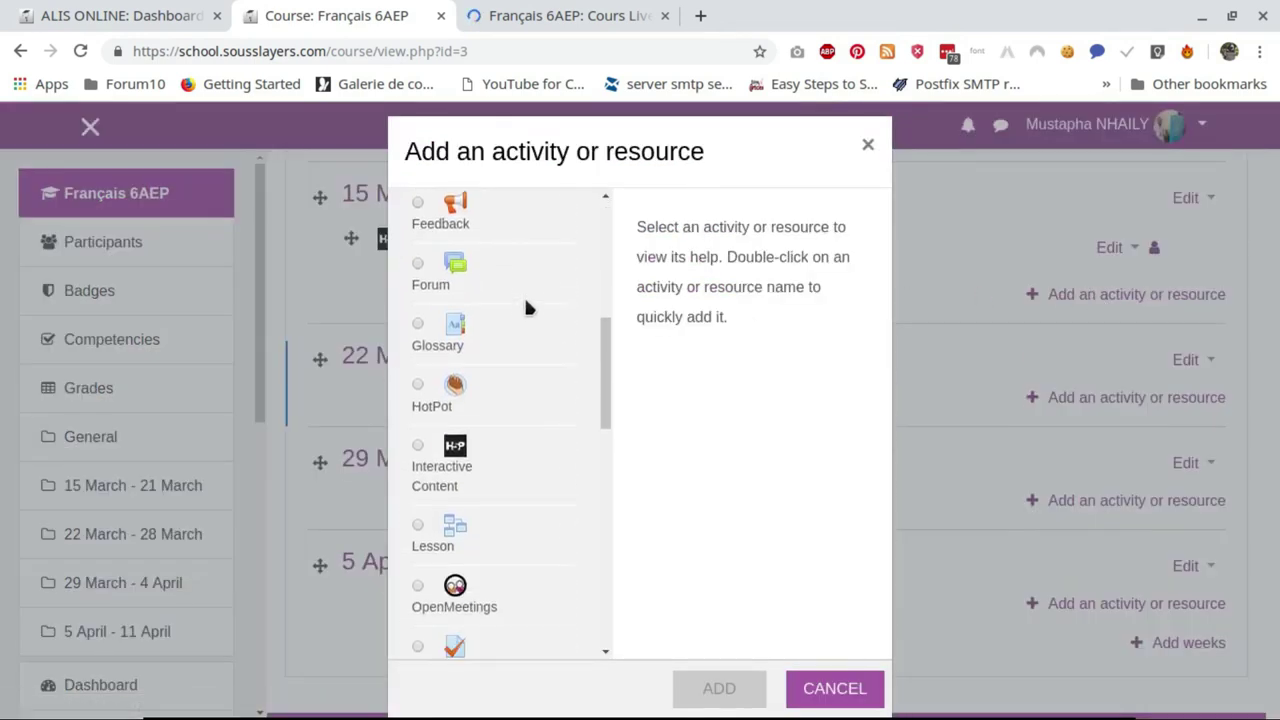
scroll(527, 307, down, 4)
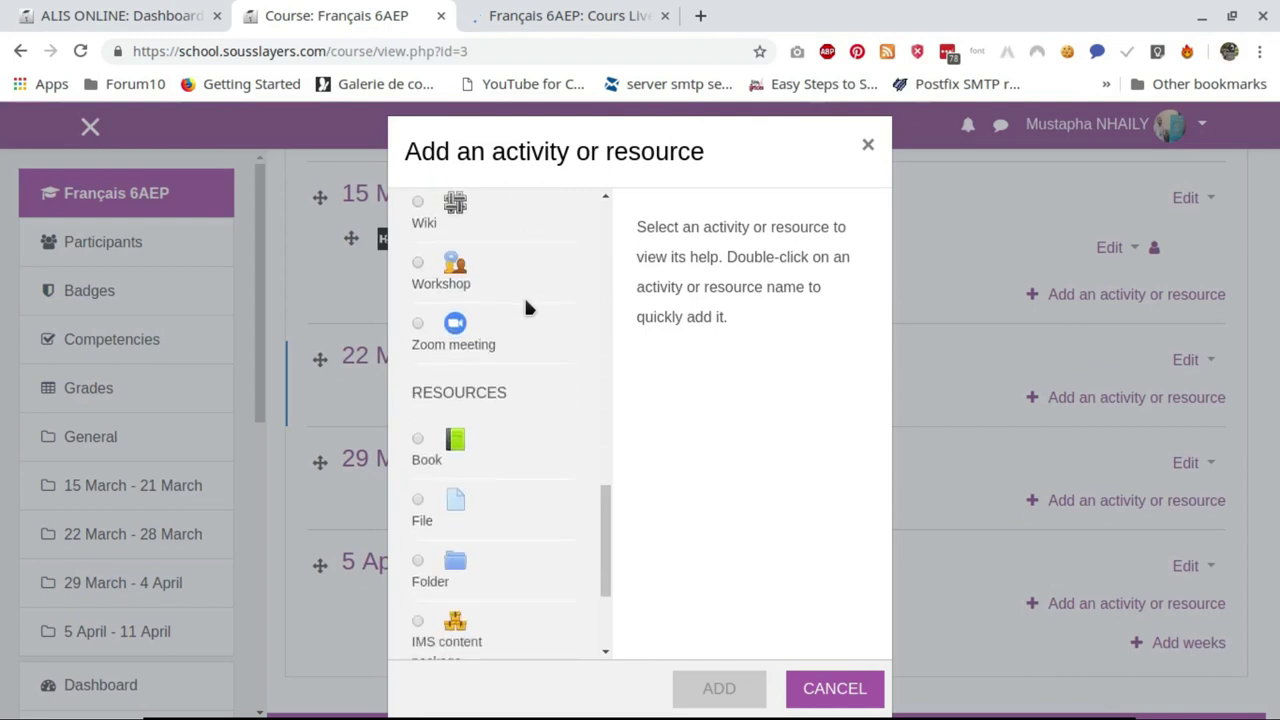
scroll(527, 307, up, 2)
scroll(527, 307, up, 4)
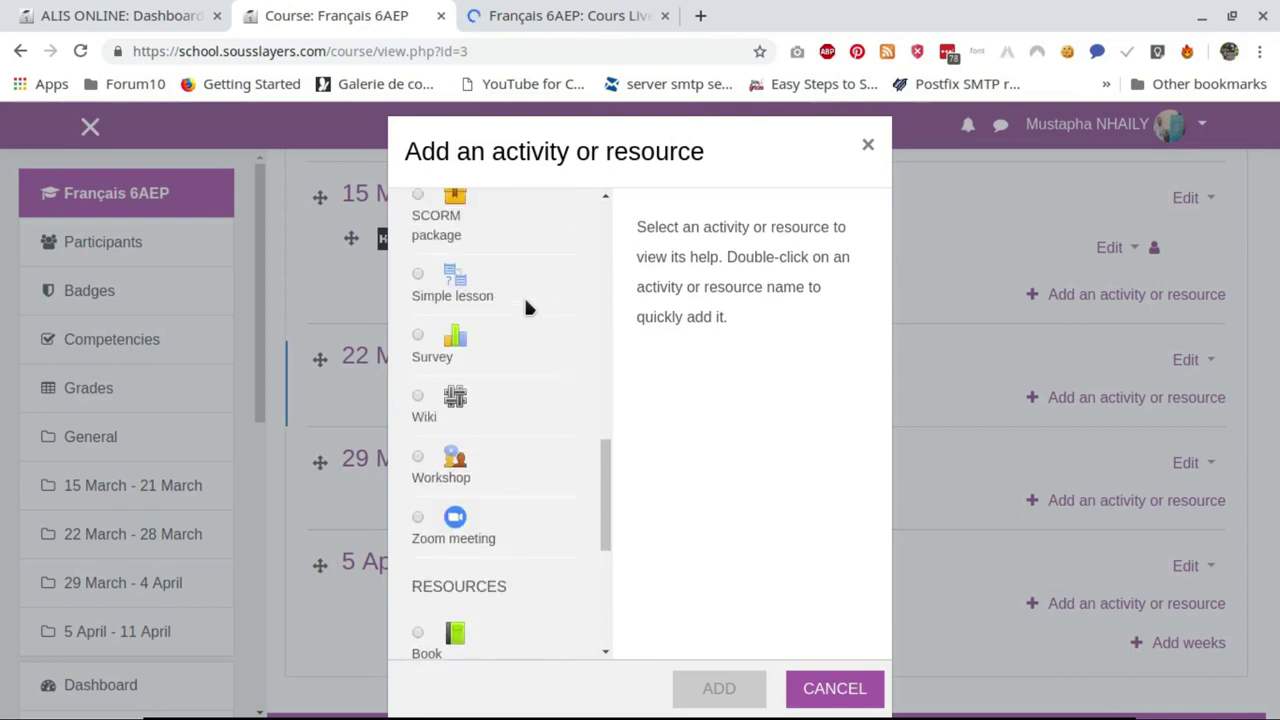
scroll(527, 307, down, 3)
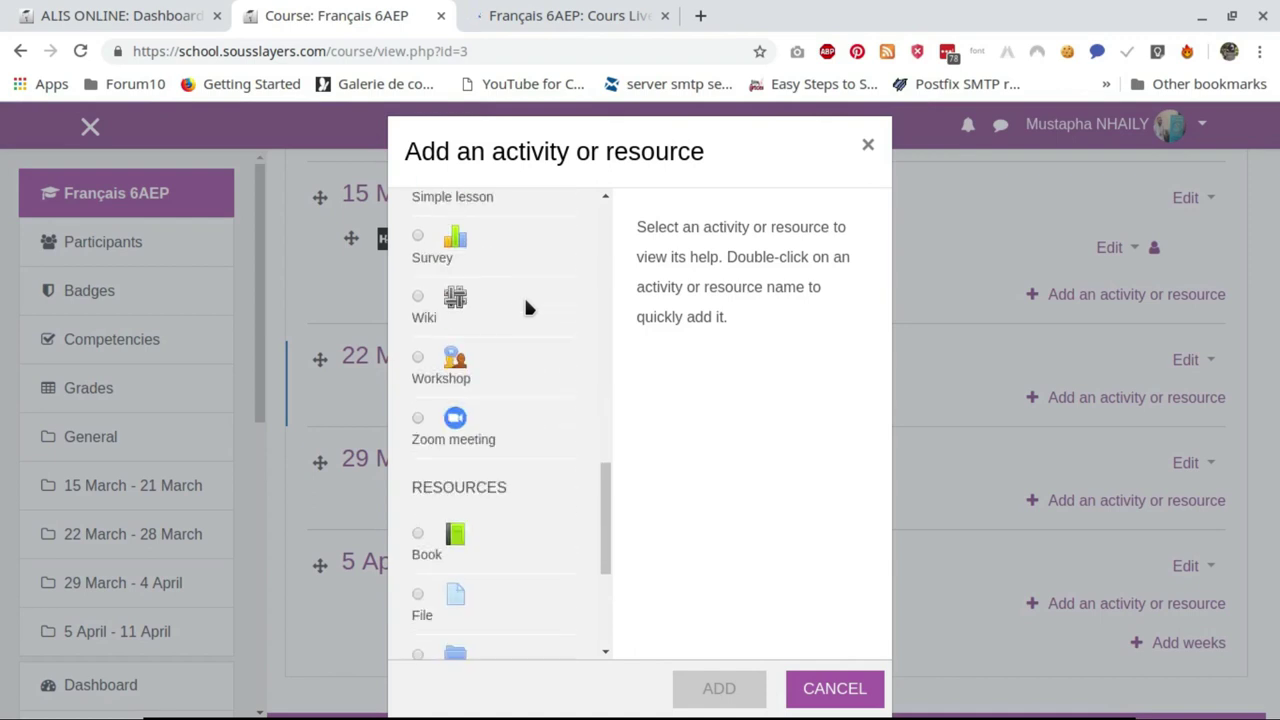
scroll(527, 307, down, 2)
scroll(527, 307, up, 4)
scroll(527, 307, up, 4)
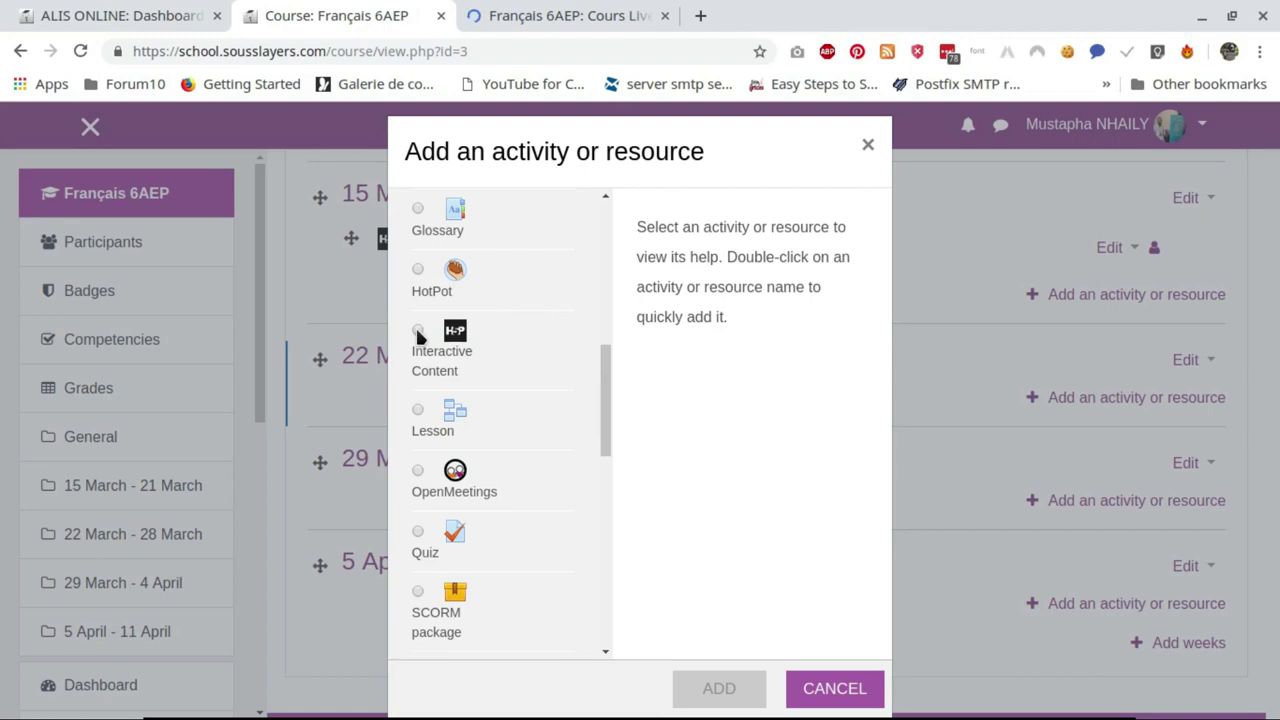
click(855, 692)
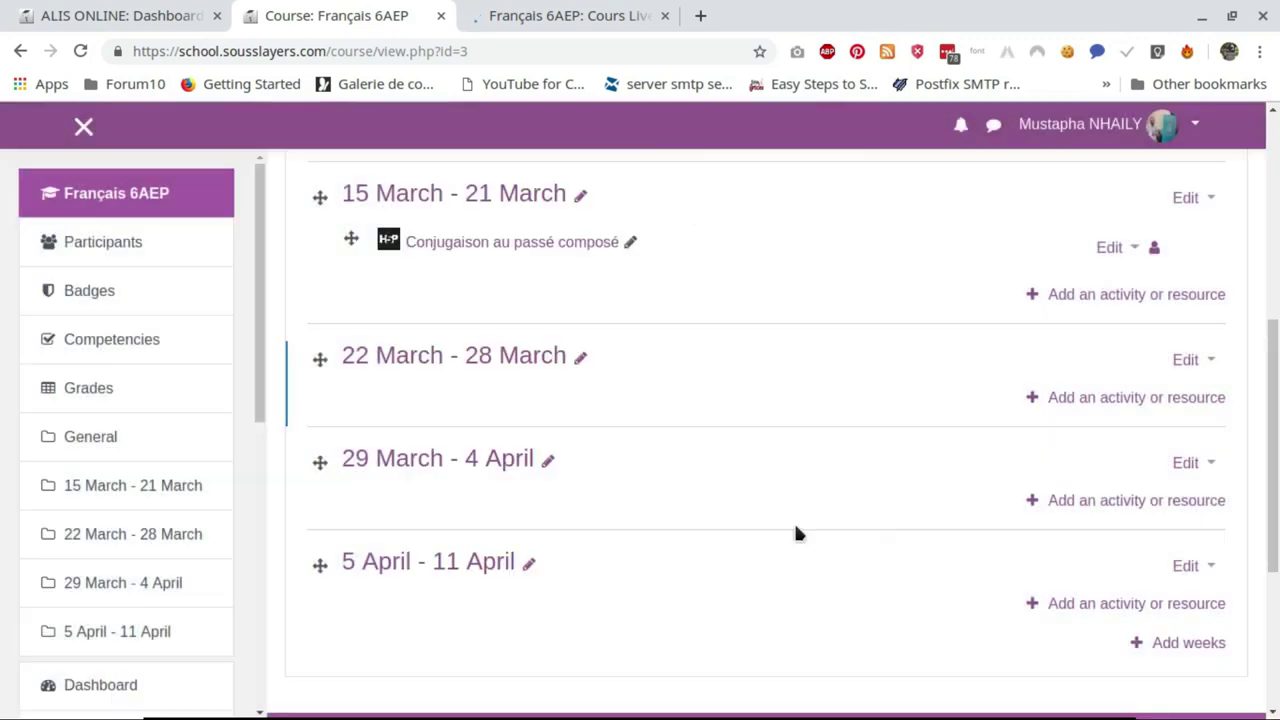
Step: Open the Conjugaison au passé composé activity and check the Cours Live meeting room while it loads
scroll(800, 340, up, 3)
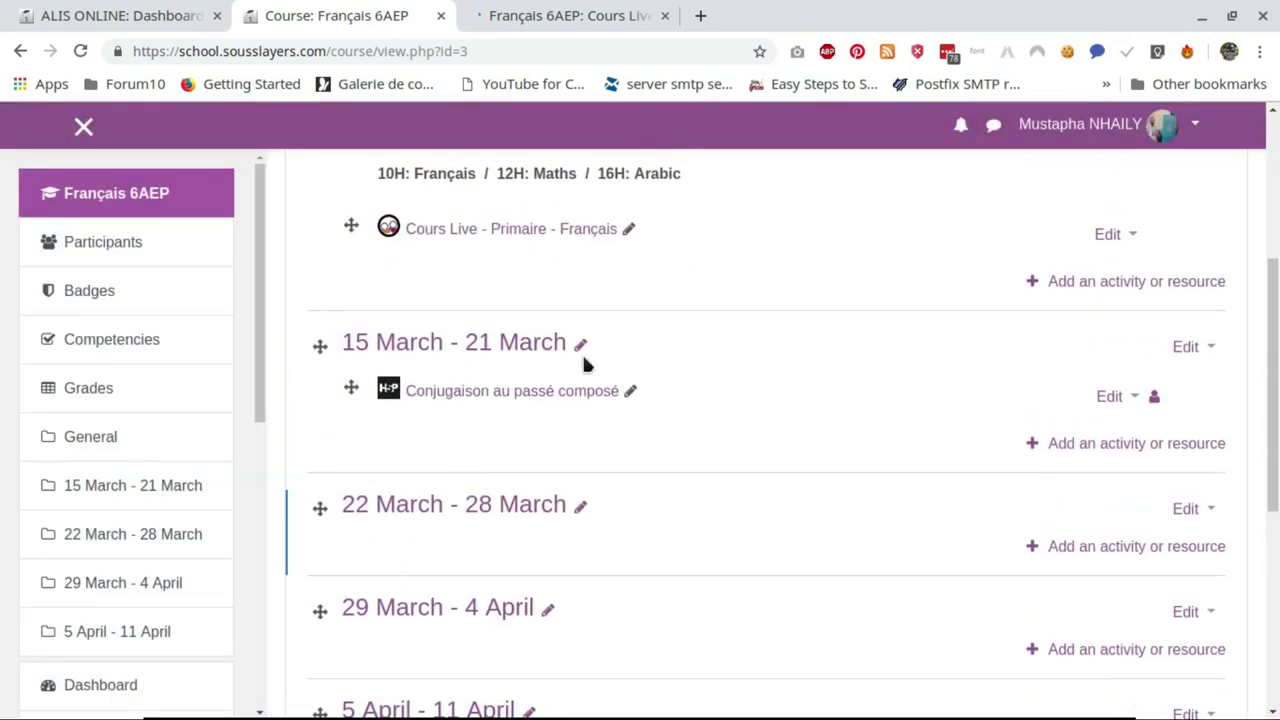
click(466, 394)
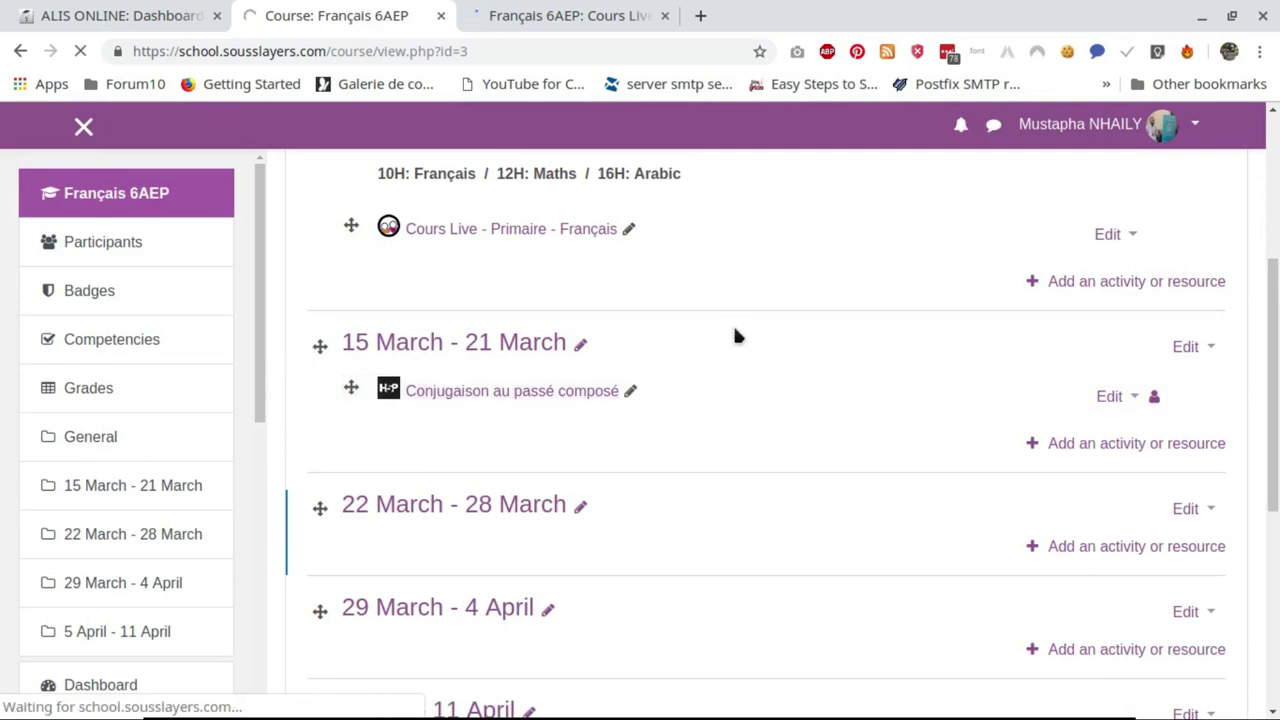
click(540, 18)
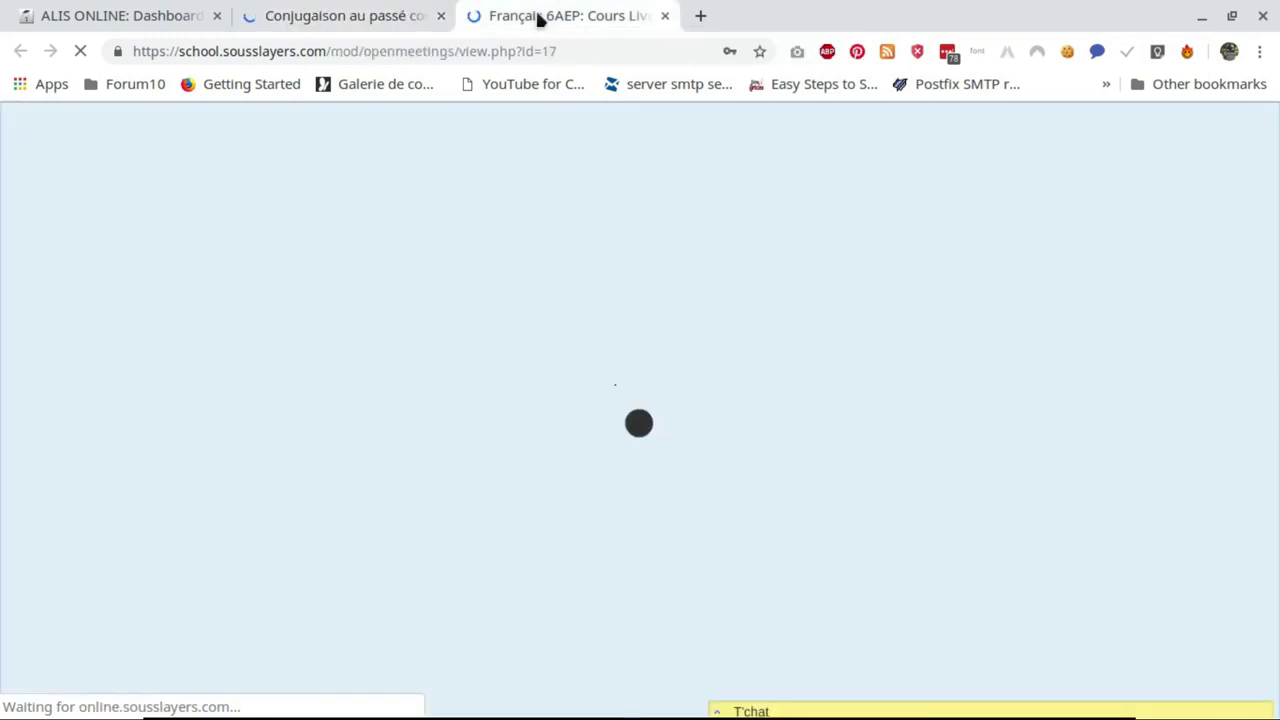
Step: Review the site dashboard's live usage, course categories and the 31 March entry in the calendar
key(ctrl+Tab)
scroll(685, 316, down, 1)
scroll(675, 428, down, 4)
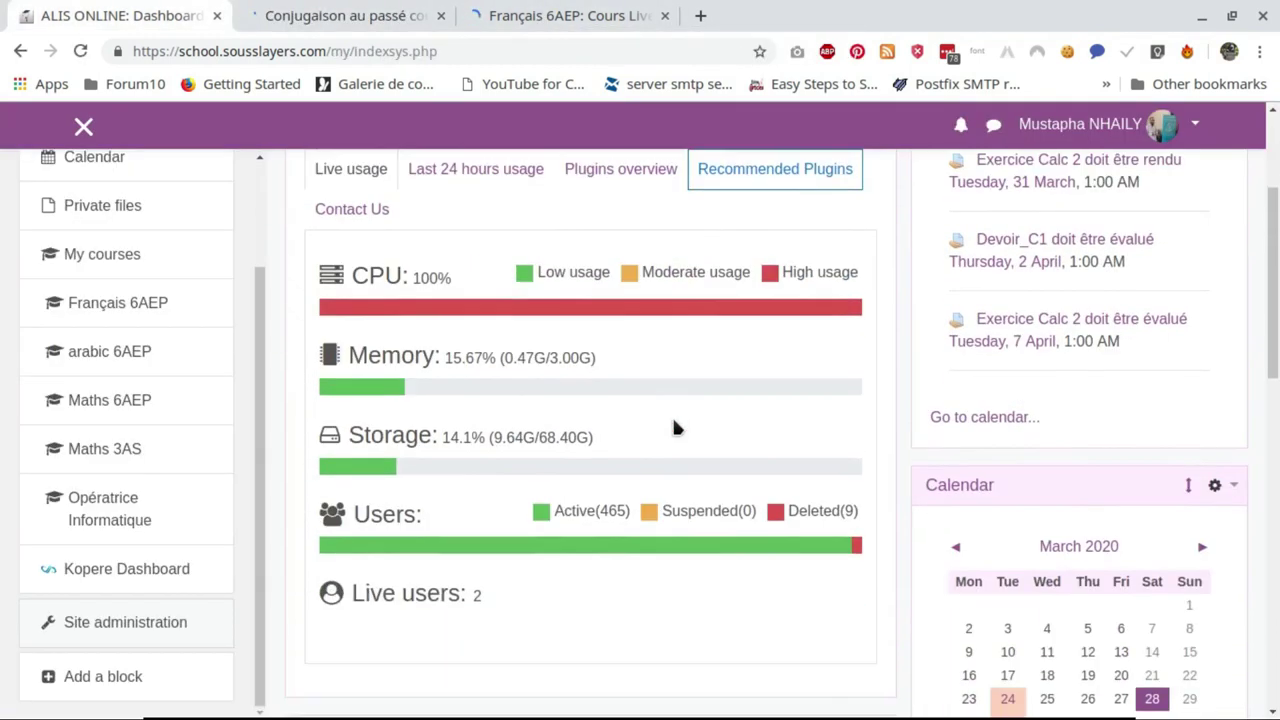
scroll(674, 428, down, 1)
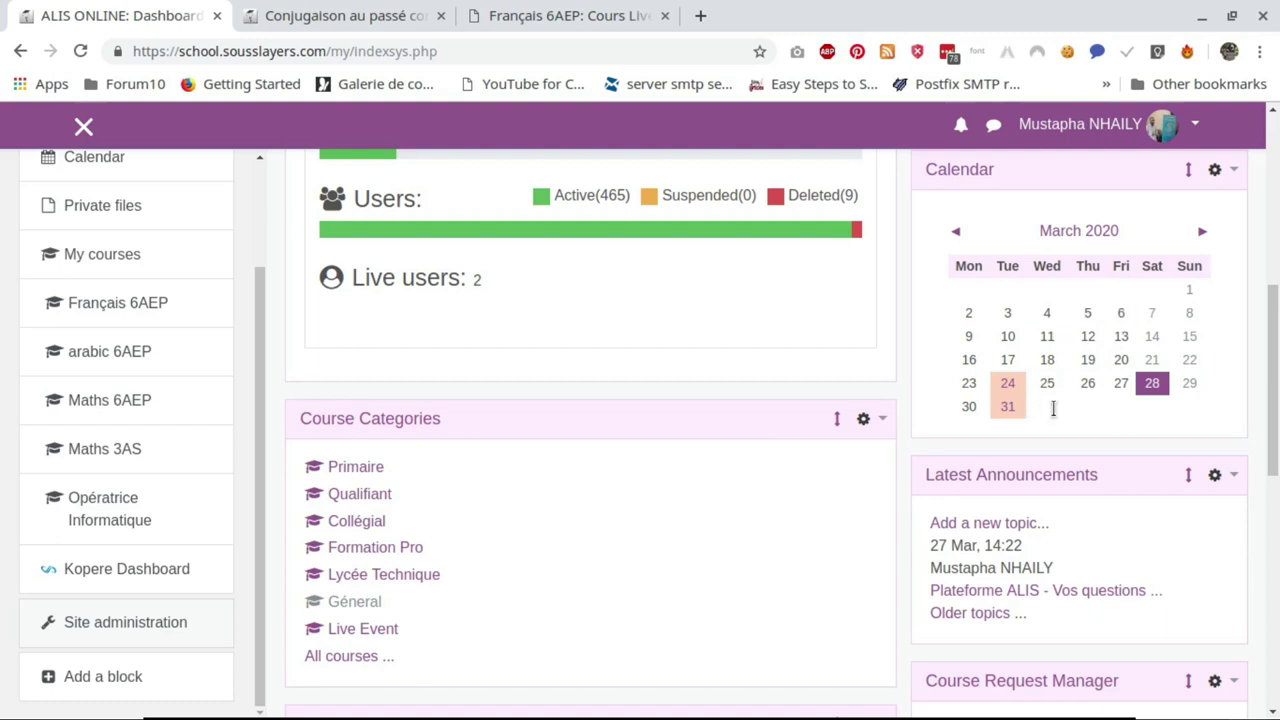
mouse_move(1020, 398)
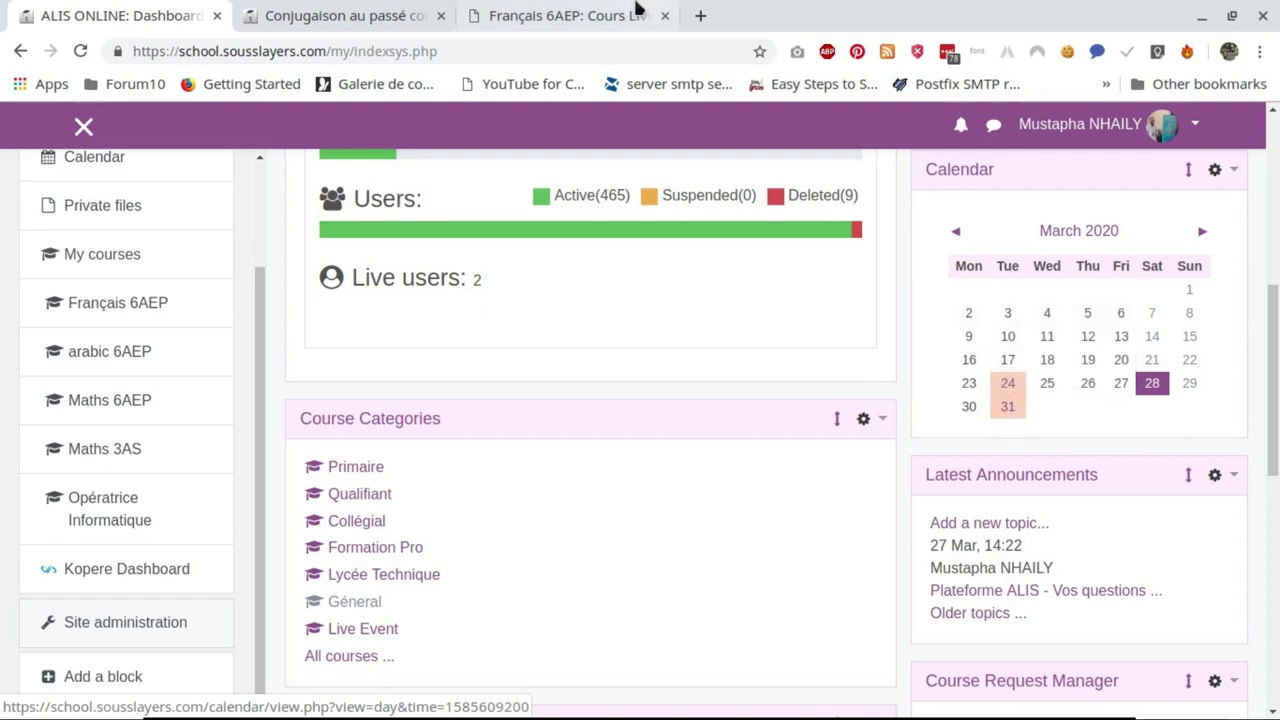
Step: Check the meeting room page, return to the Conjugaison au passé composé activity and answer the "Je (partir)" question by voice
click(594, 16)
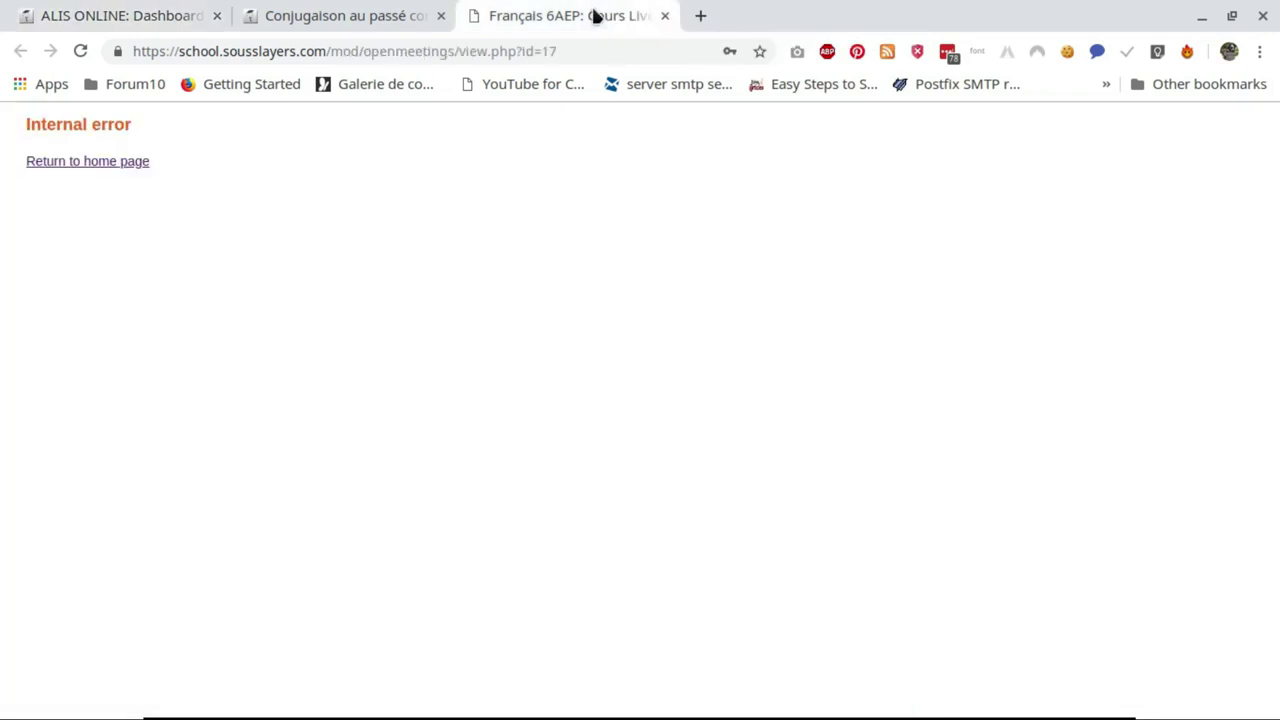
click(352, 28)
scroll(892, 360, down, 2)
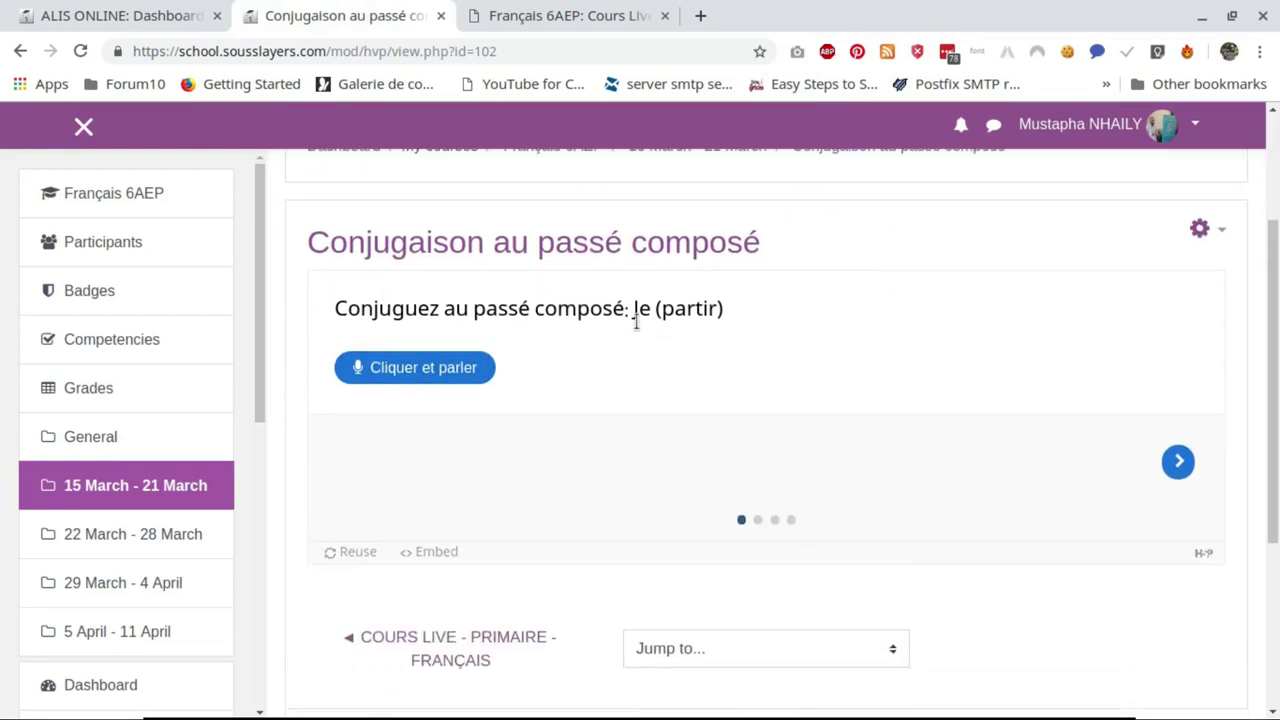
scroll(713, 313, down, 1)
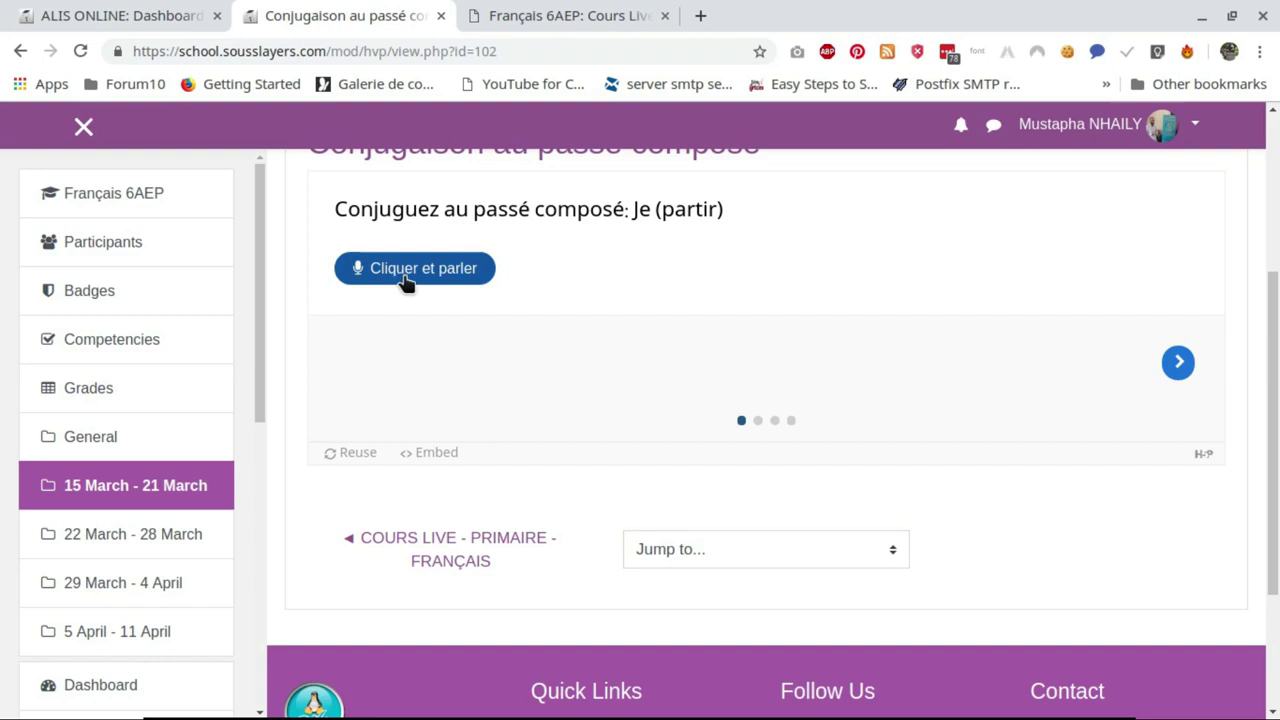
click(408, 276)
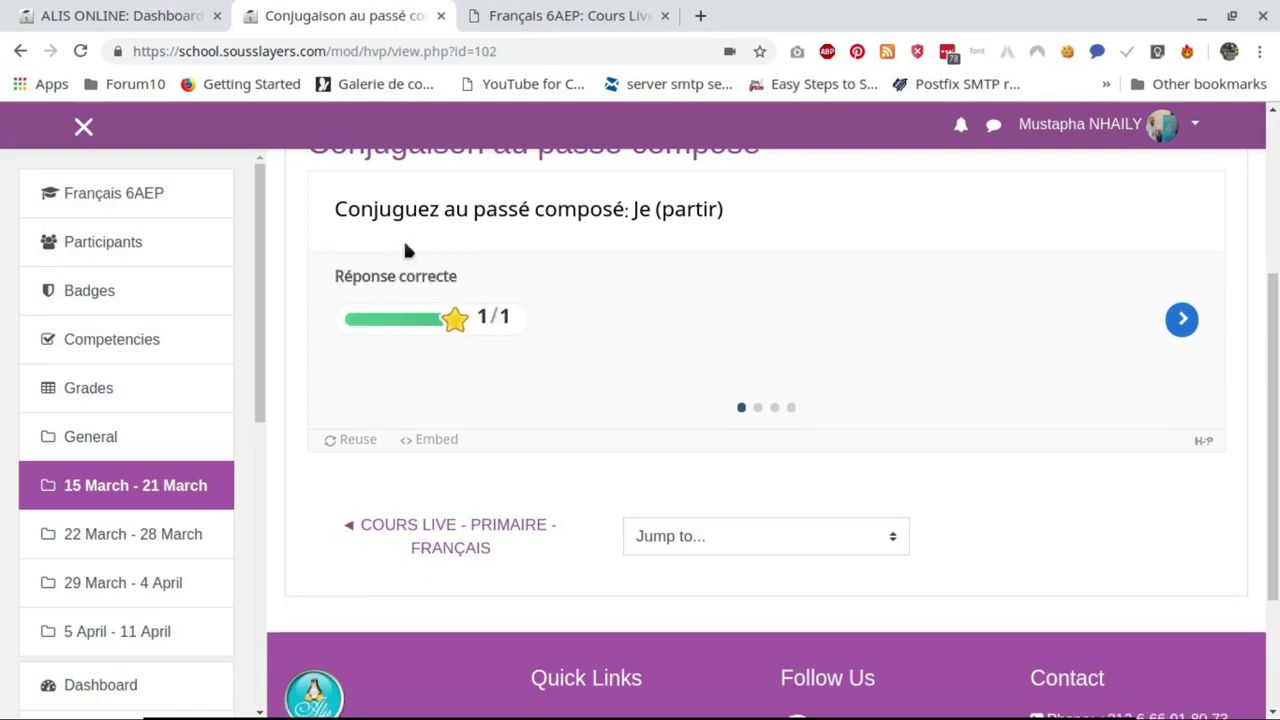
Step: Answer the "nous (rentrer)" and "Vous (finir)" questions by voice, retrying the "Vous (finir)" one
click(1182, 319)
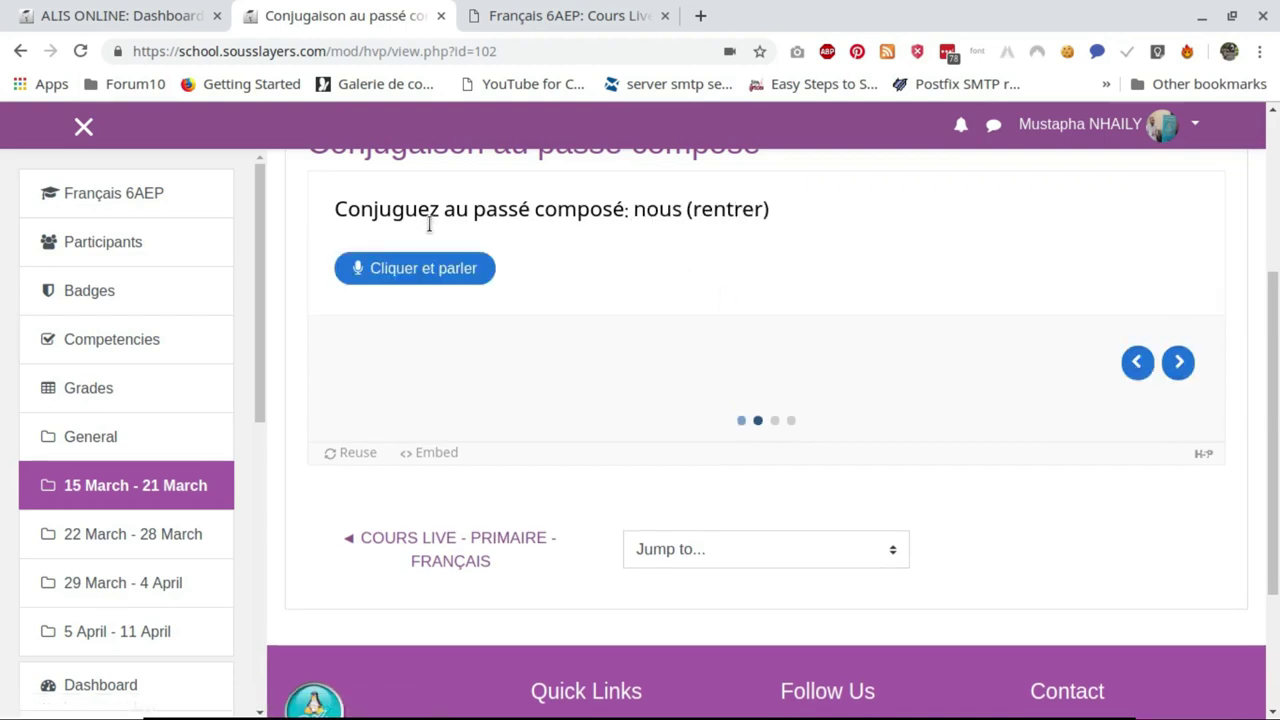
click(402, 272)
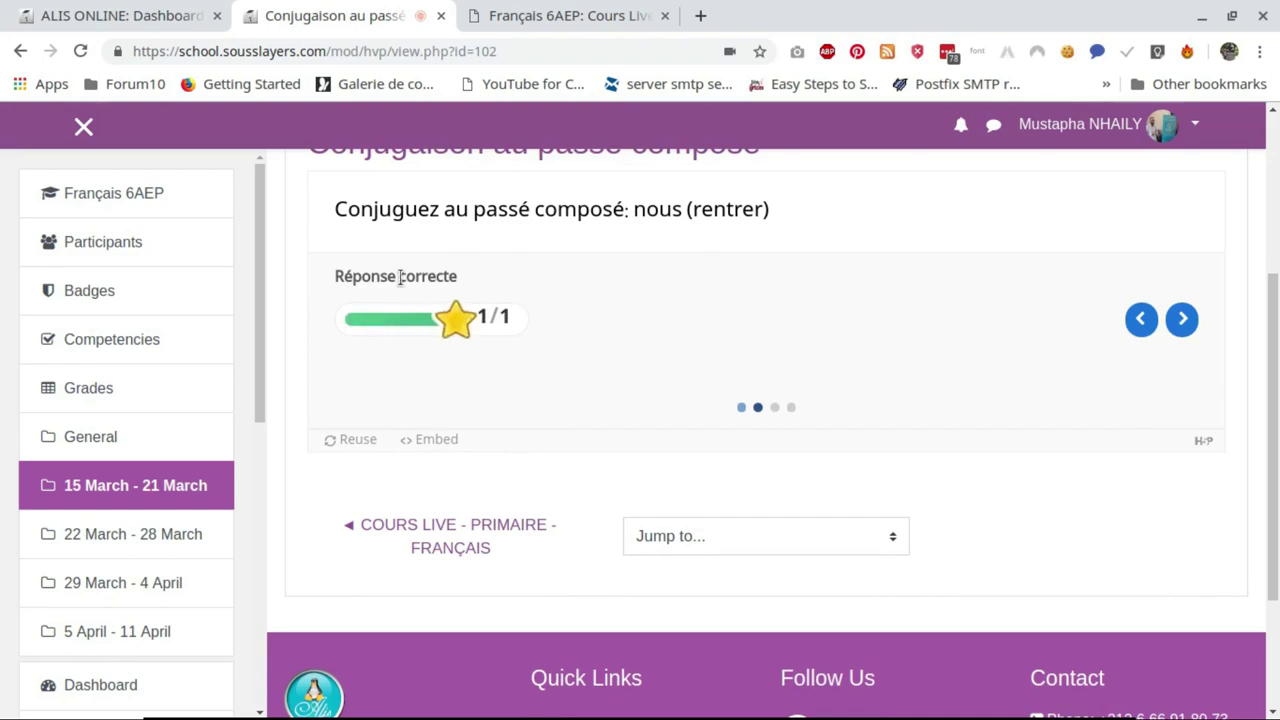
click(1181, 320)
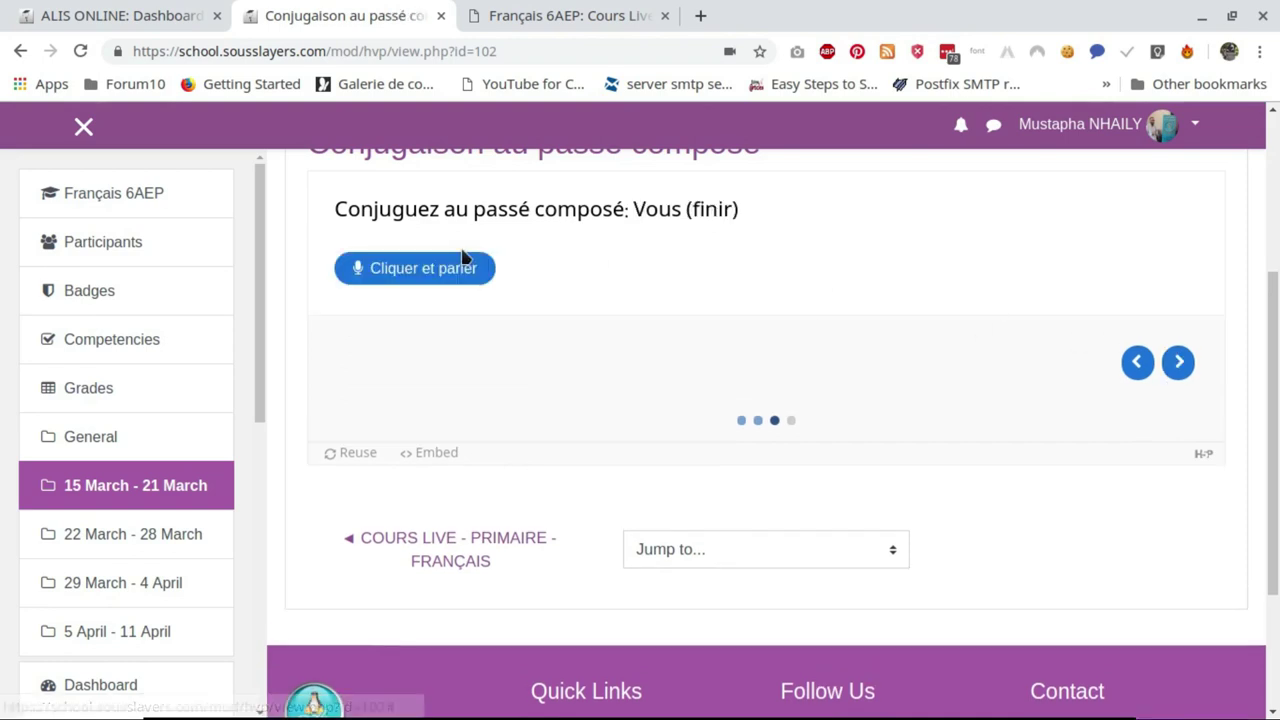
click(410, 270)
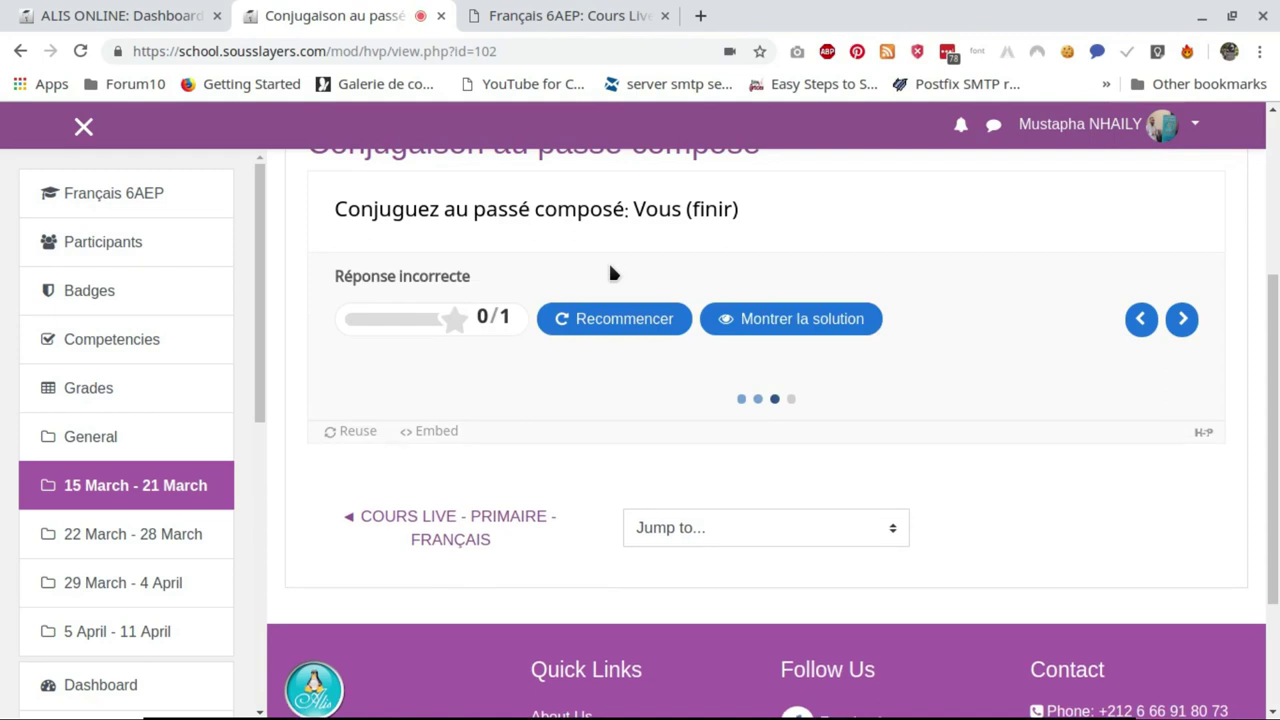
click(600, 318)
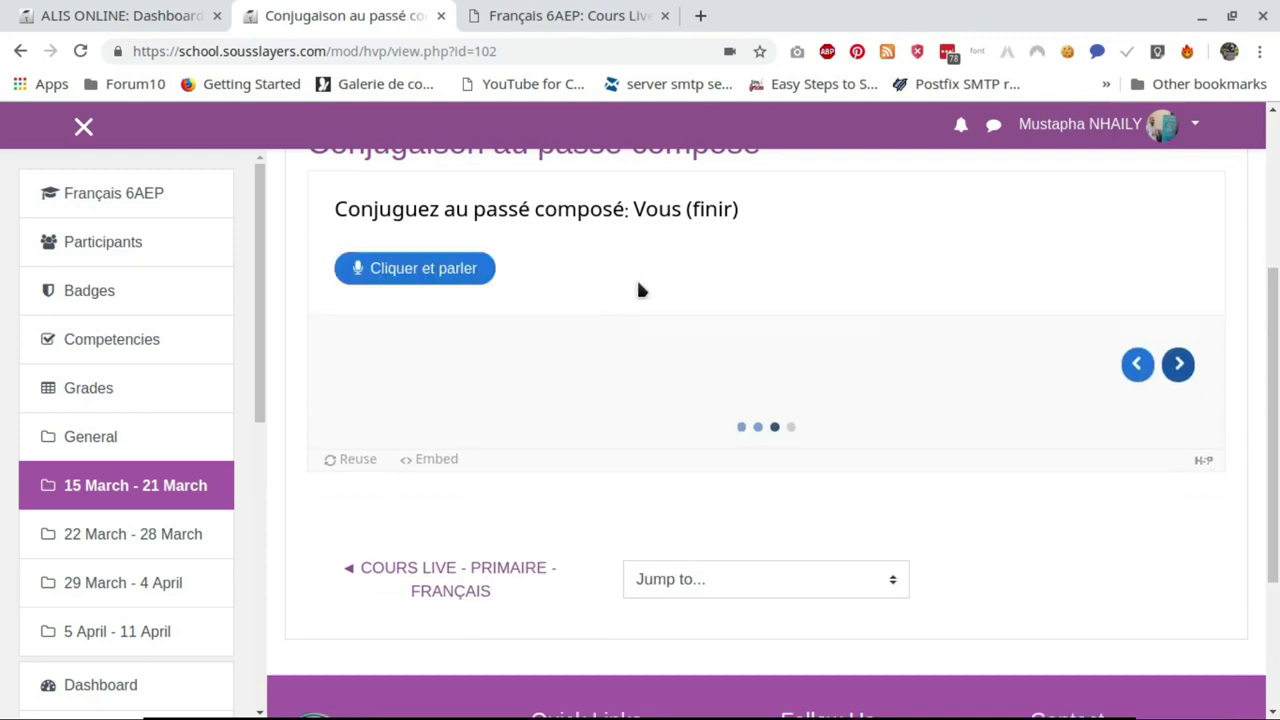
click(396, 270)
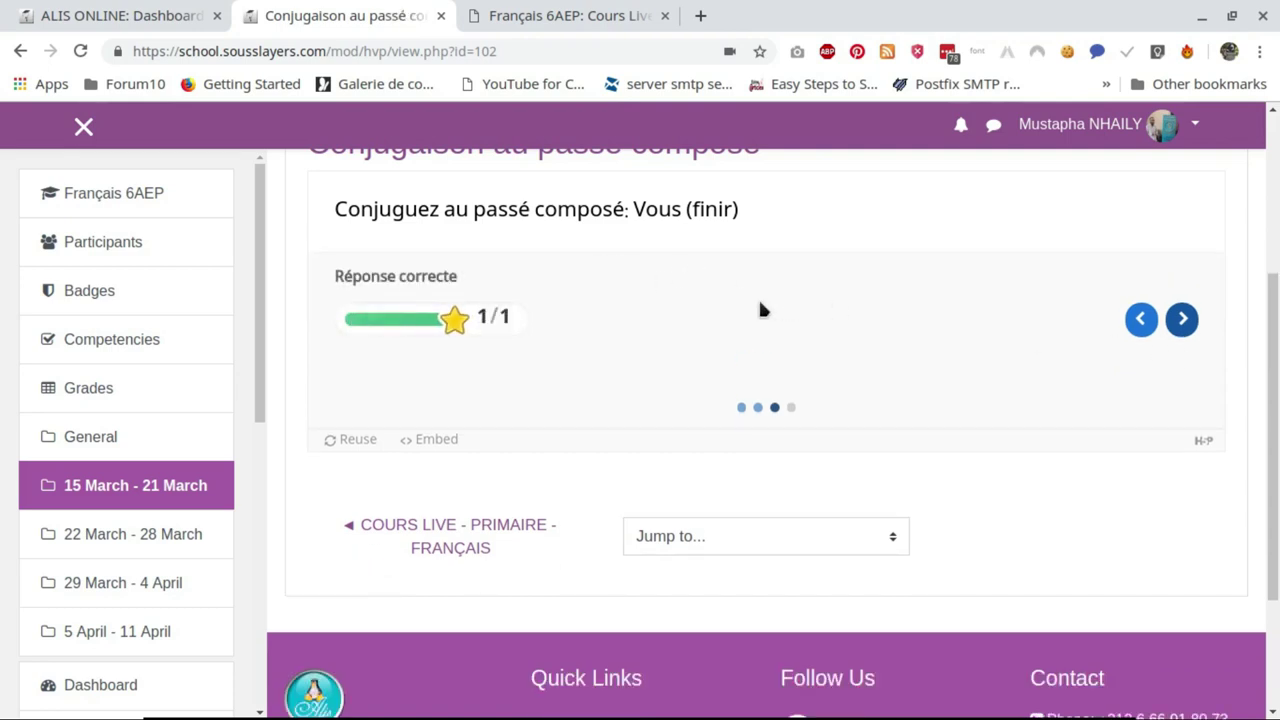
Step: Reload the Cours Live meeting room page and return to the Conjugaison au passé composé activity
scroll(760, 310, up, 1)
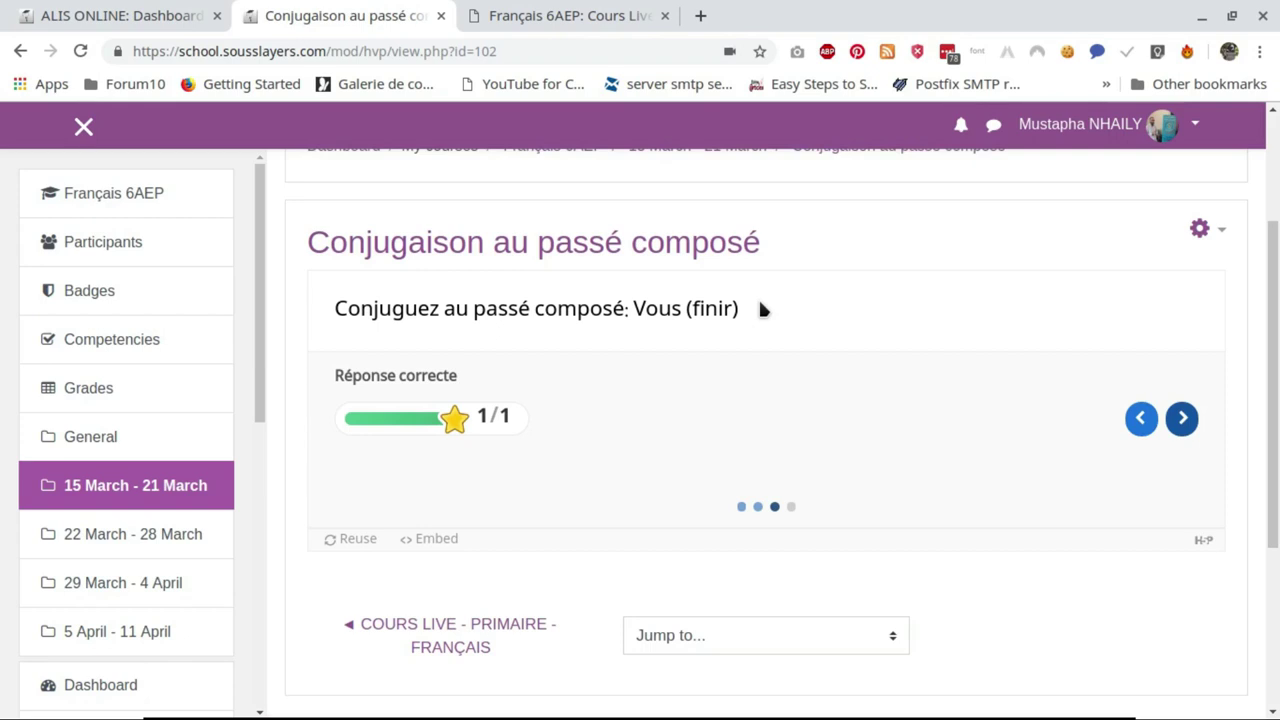
click(557, 12)
click(84, 53)
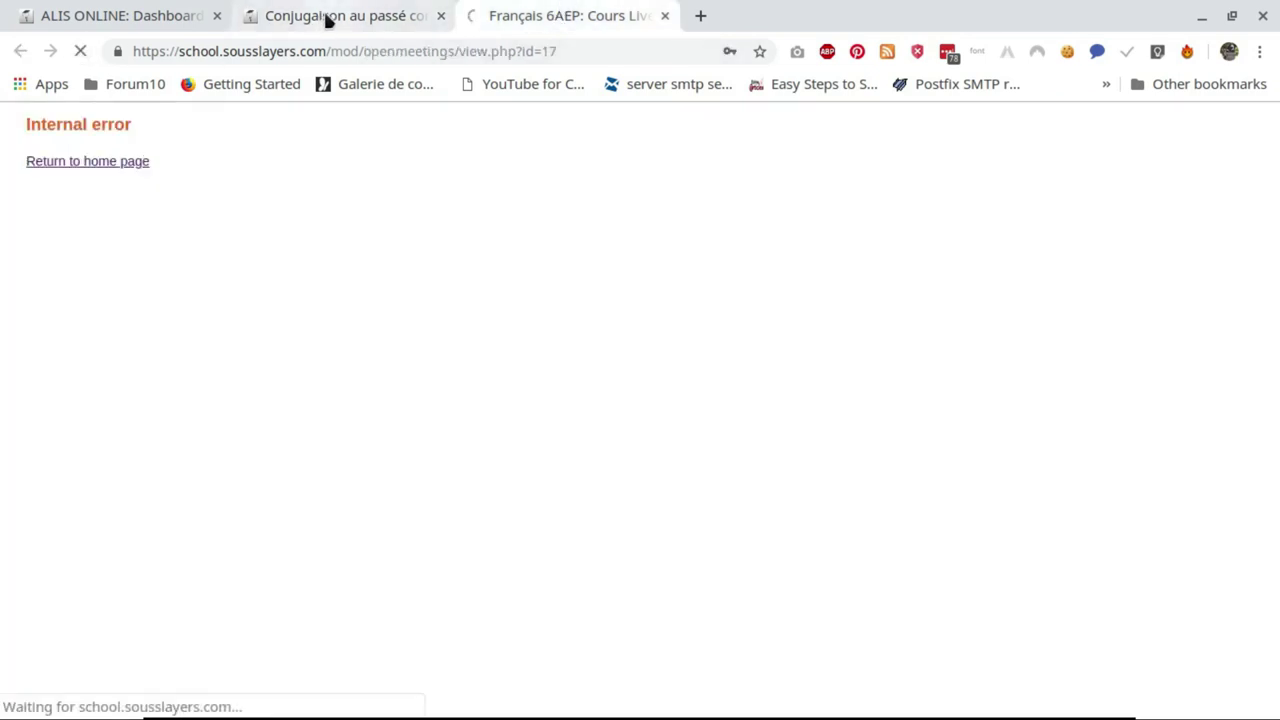
click(326, 17)
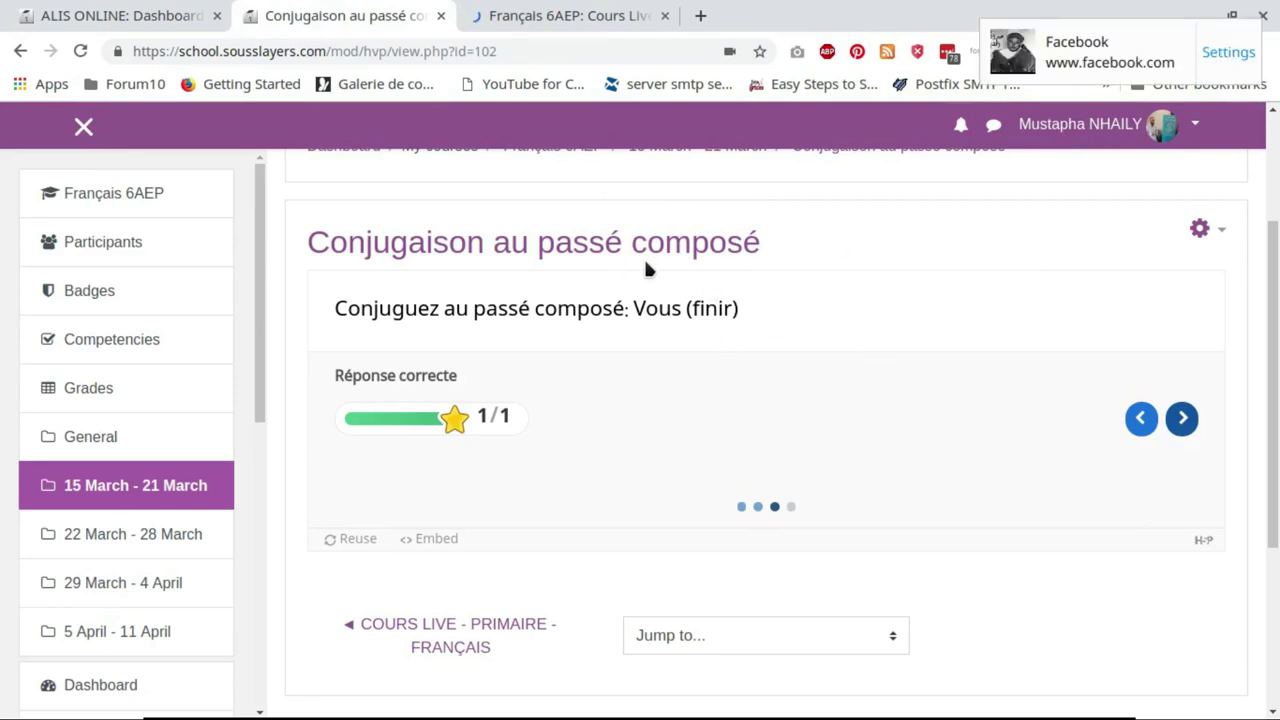
Step: Go back to the Français 6AEP course page and find its Cours Live - Primaire - Français activity
scroll(514, 251, up, 1)
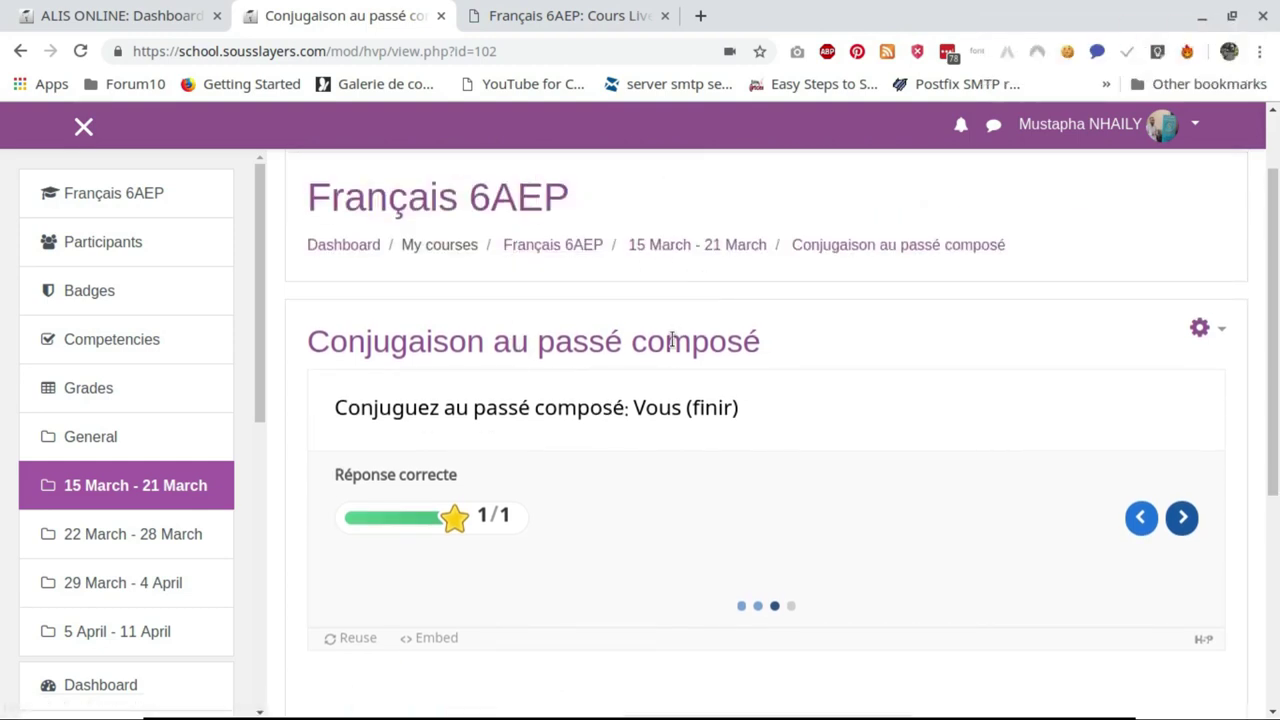
scroll(670, 340, up, 1)
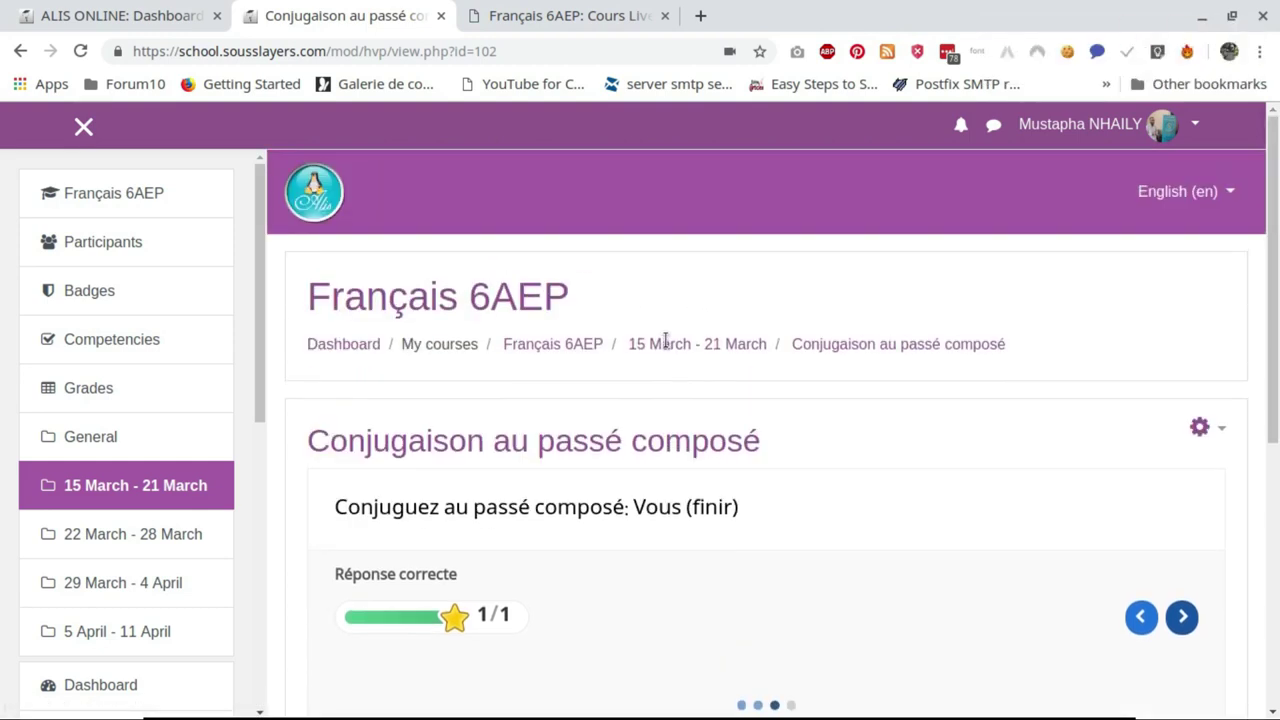
click(565, 350)
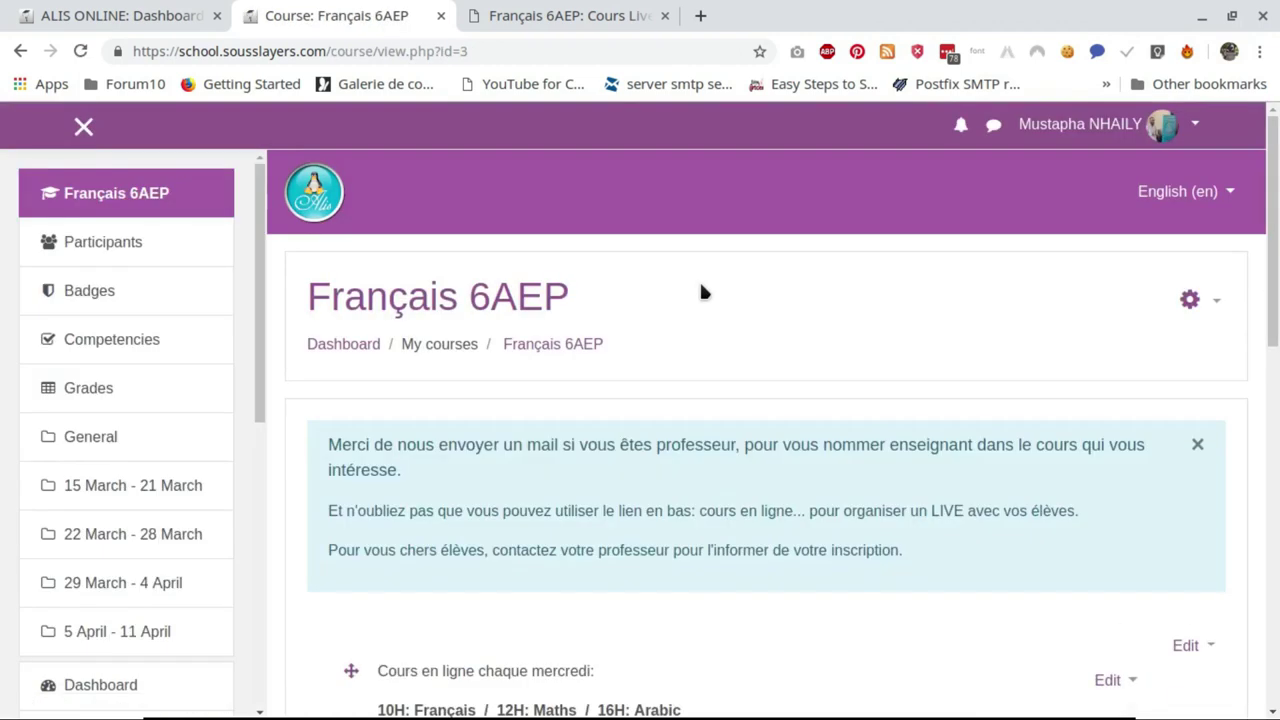
scroll(703, 291, down, 1)
scroll(700, 291, down, 2)
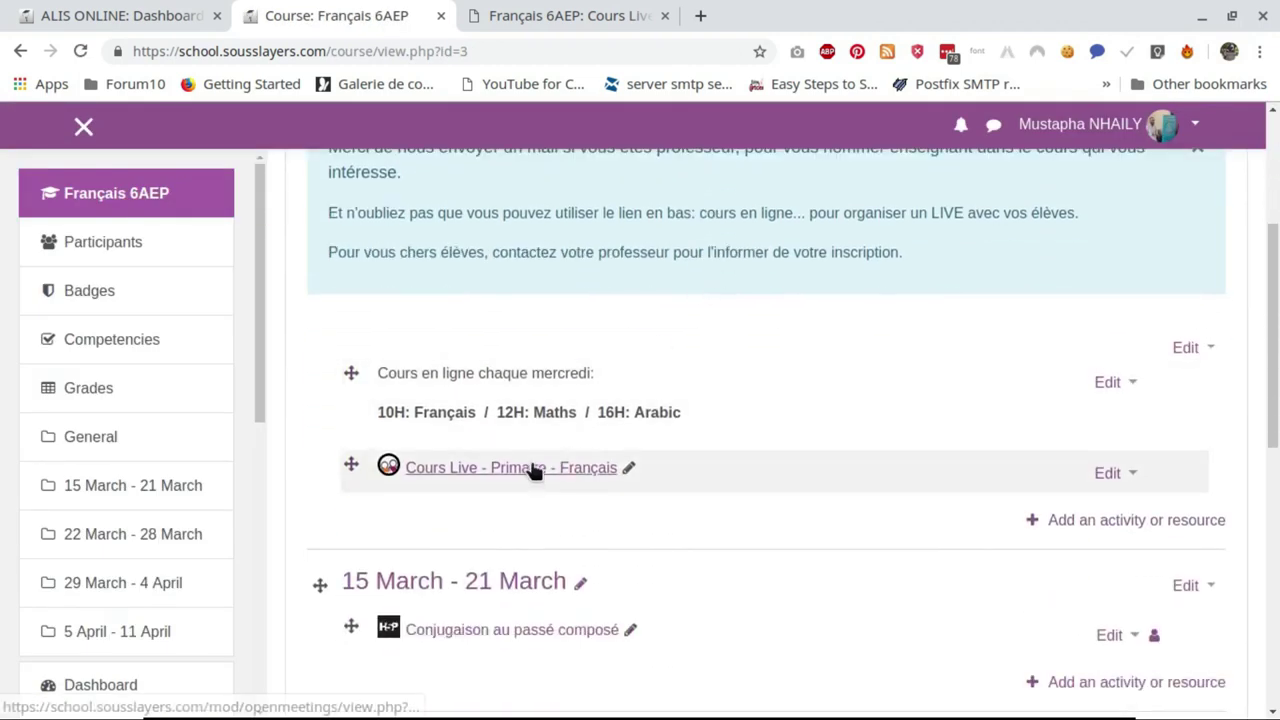
Step: Enter the Cours Live - Primaire - Français meeting room and display its file list
click(527, 473)
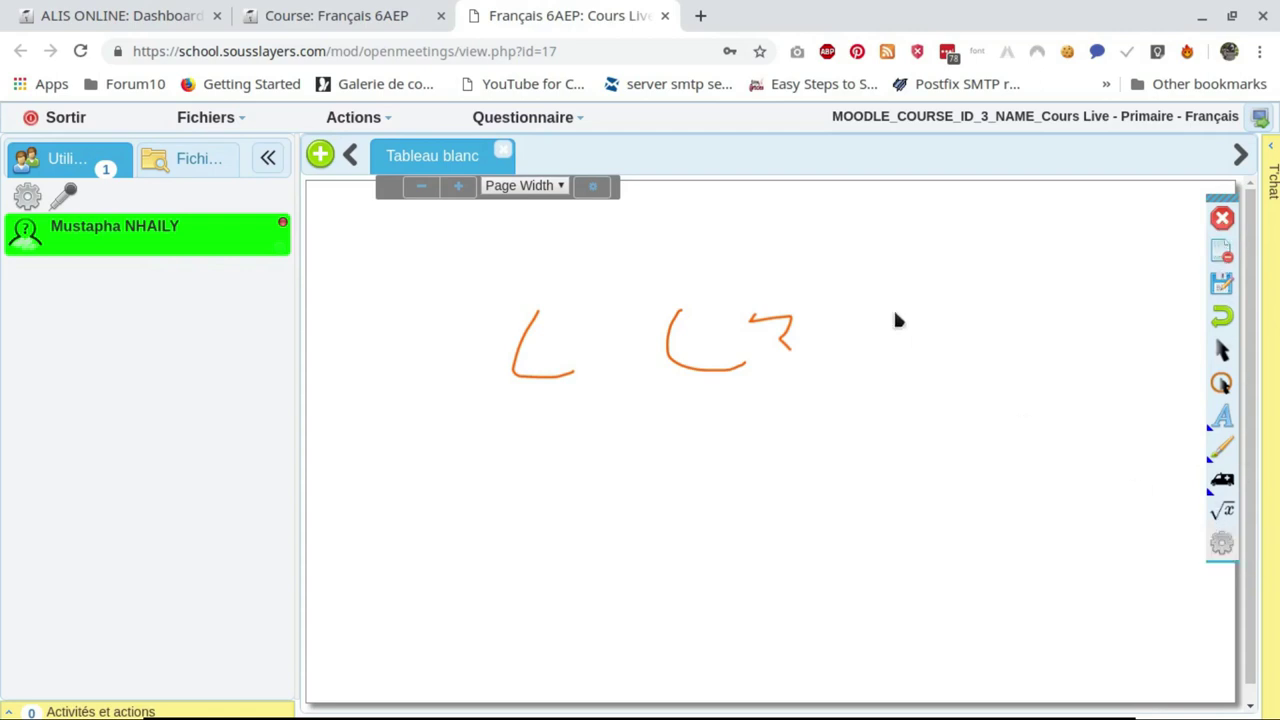
click(193, 165)
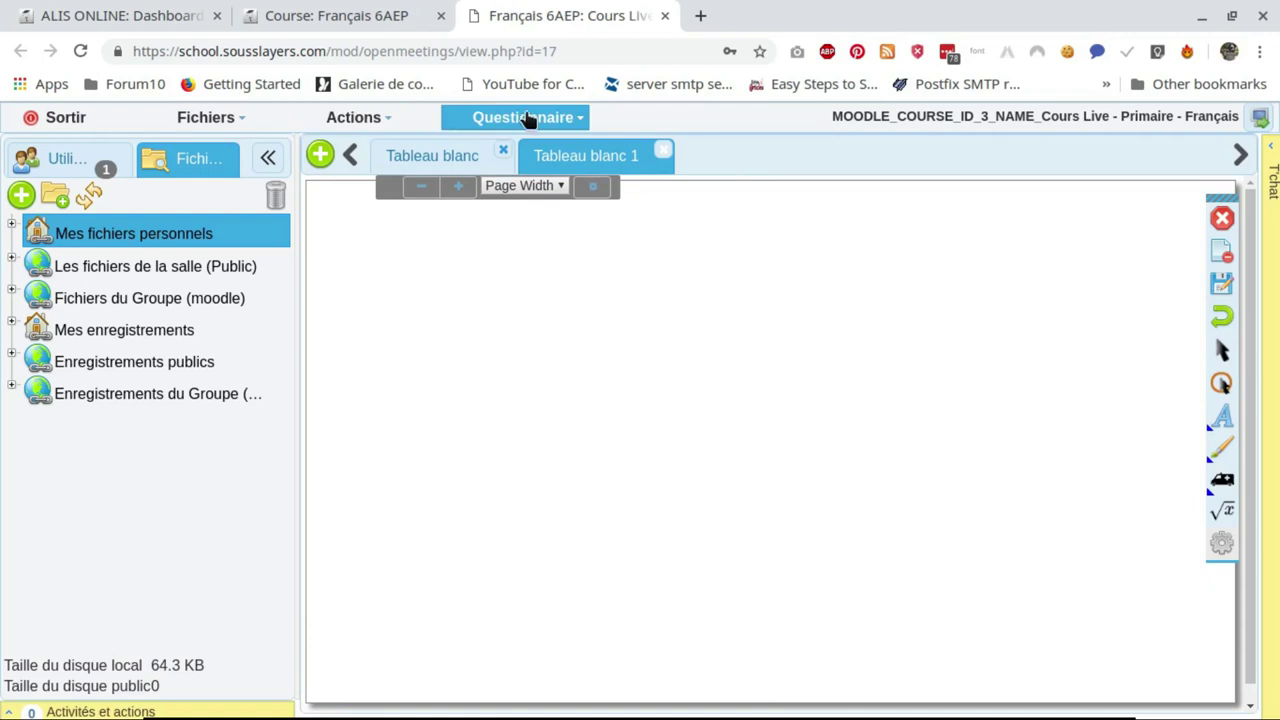
Step: Open the meeting room's screen sharing settings and set the sharing quality to 5 FPS
mouse_move(352, 127)
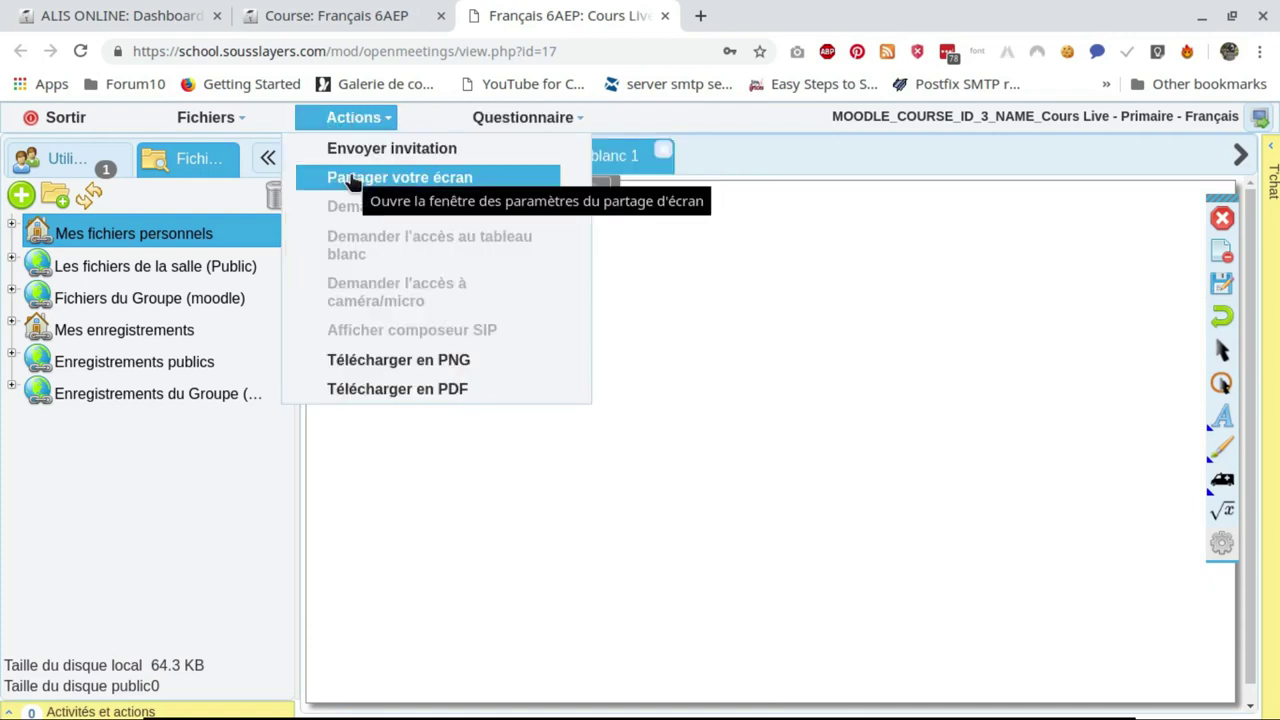
click(355, 180)
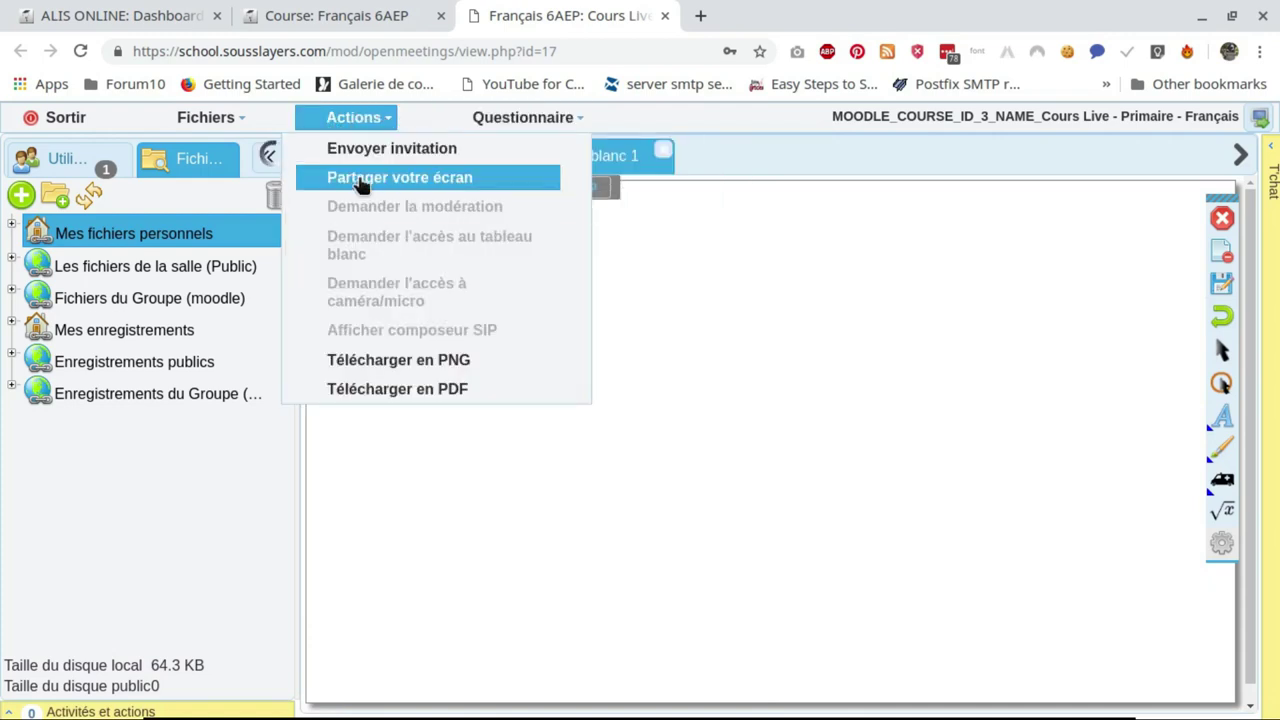
click(663, 291)
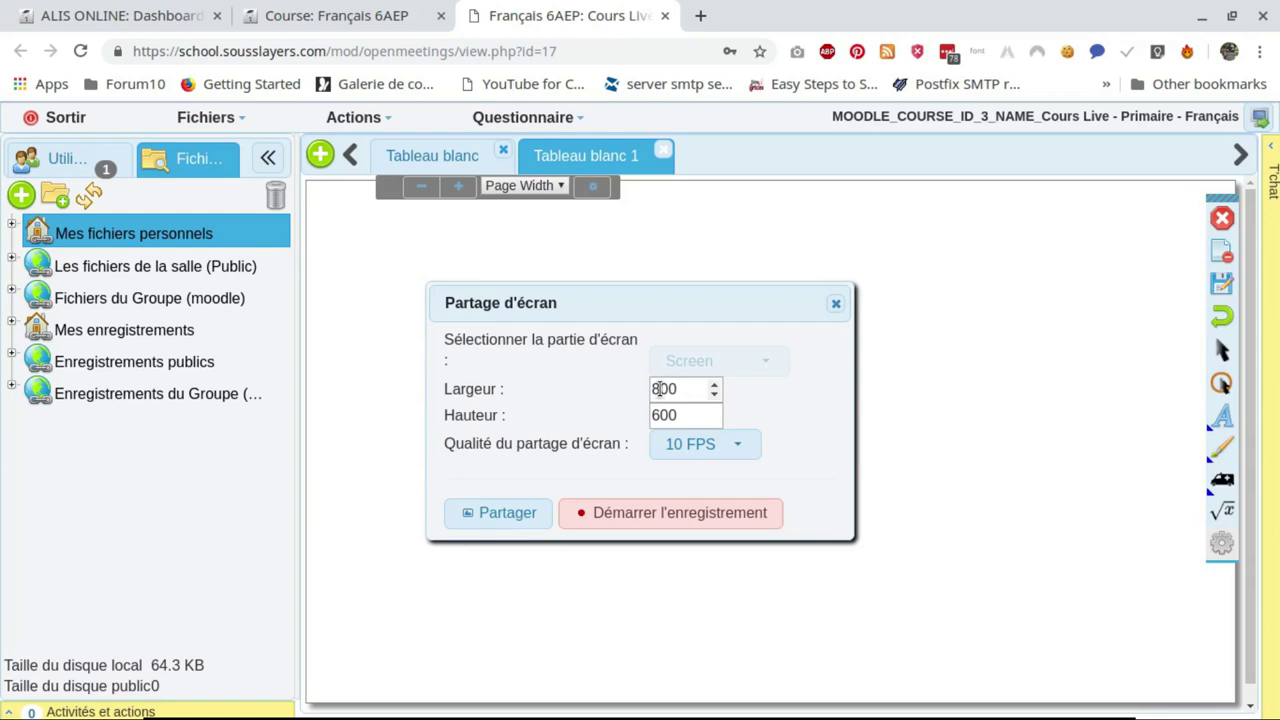
click(734, 450)
click(672, 497)
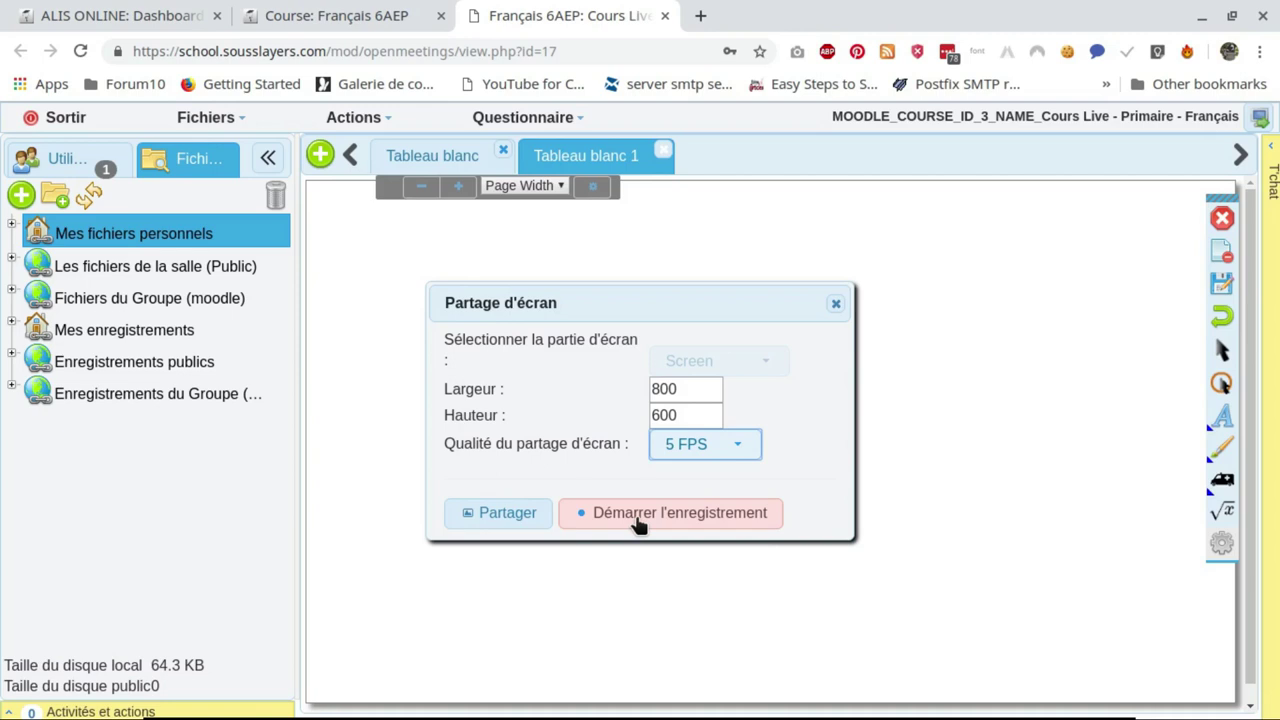
Step: Review the application window, Chrome tab and entire screen sharing sources, cancel the share and close the screen sharing settings
click(490, 516)
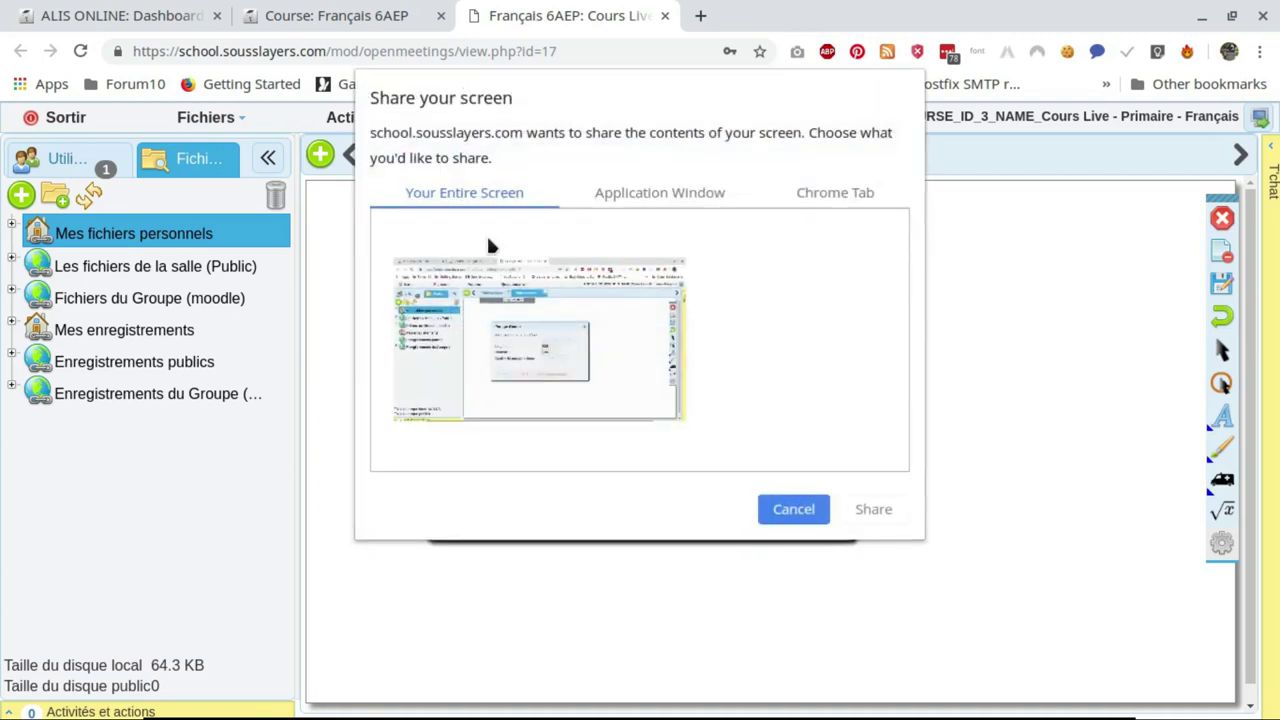
click(640, 192)
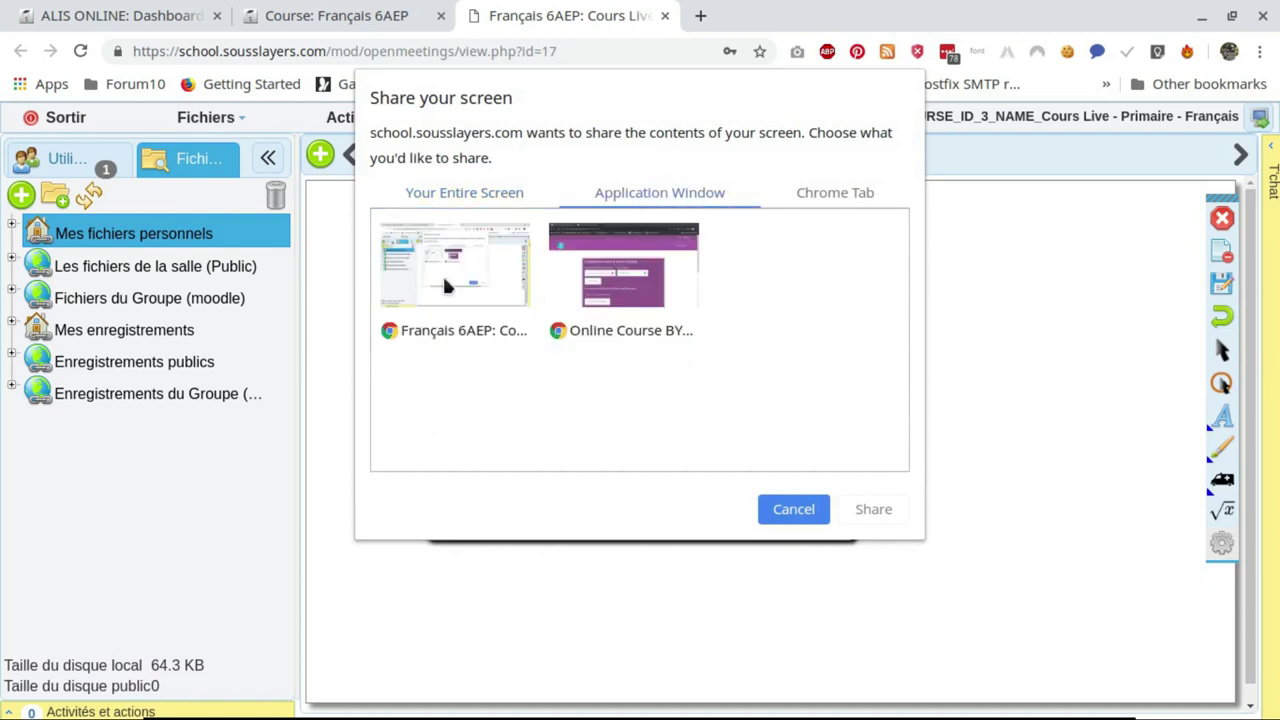
click(830, 194)
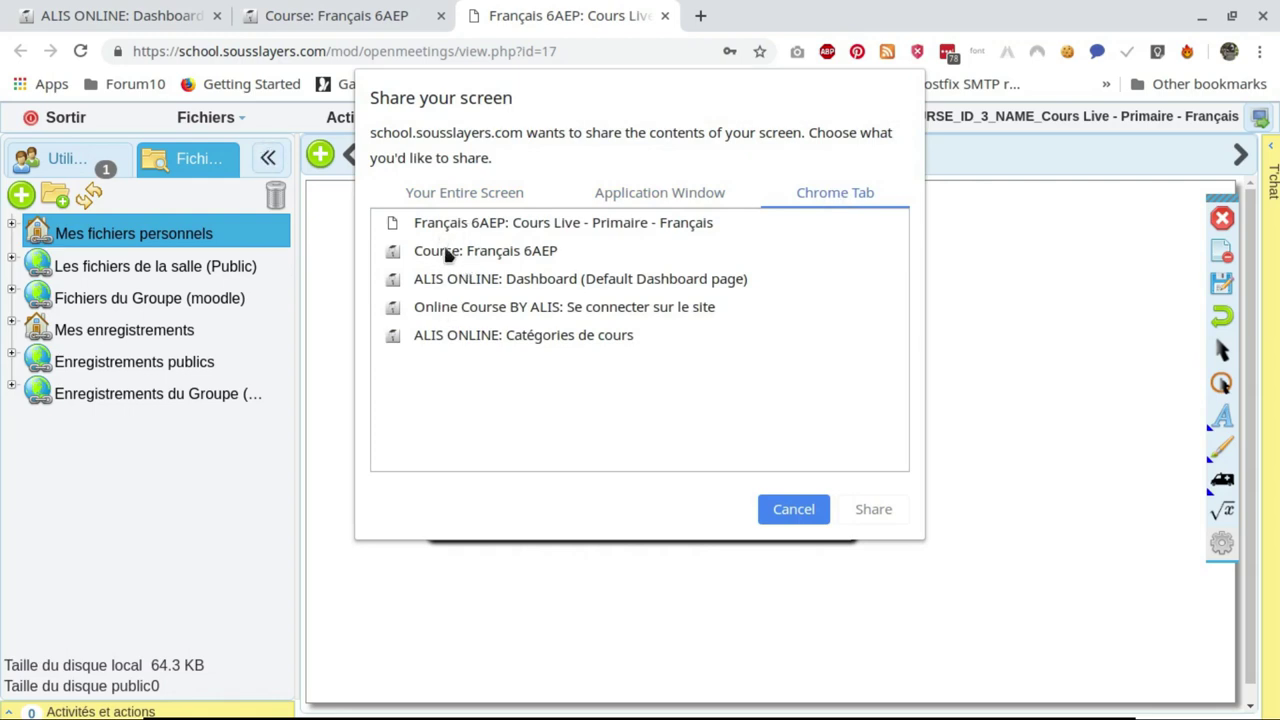
click(643, 191)
click(466, 193)
click(497, 342)
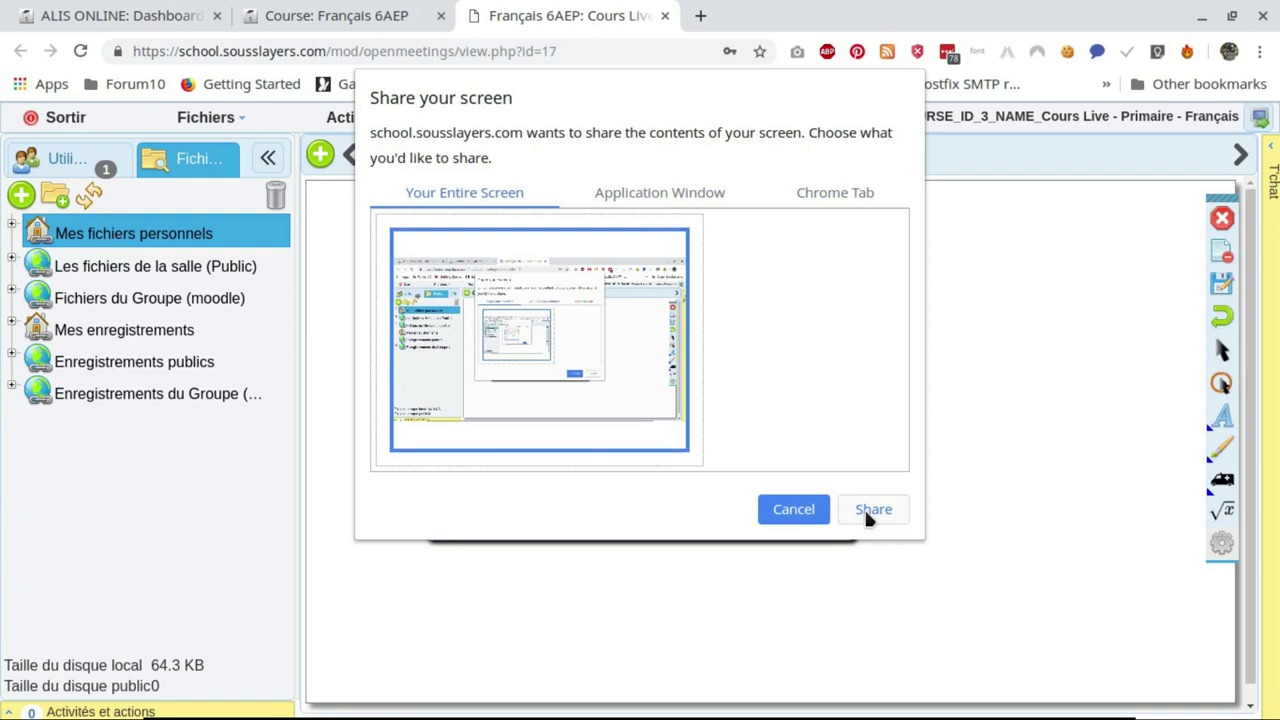
click(781, 510)
click(836, 305)
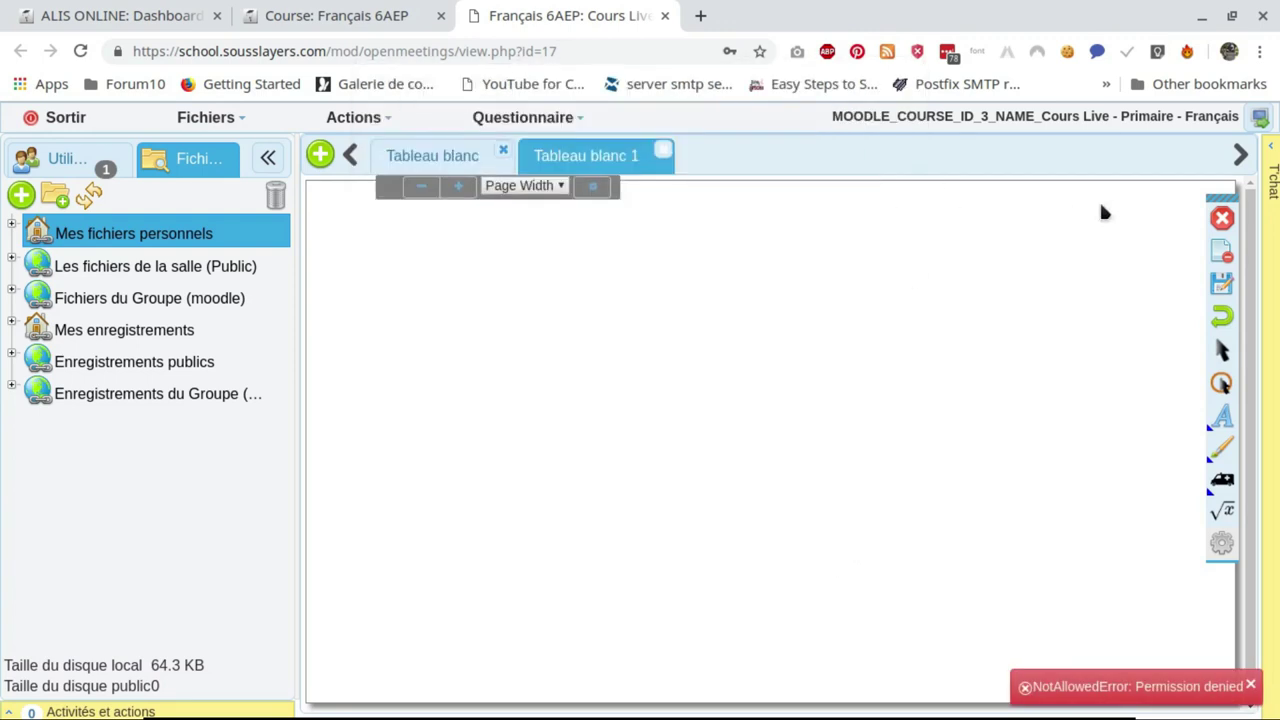